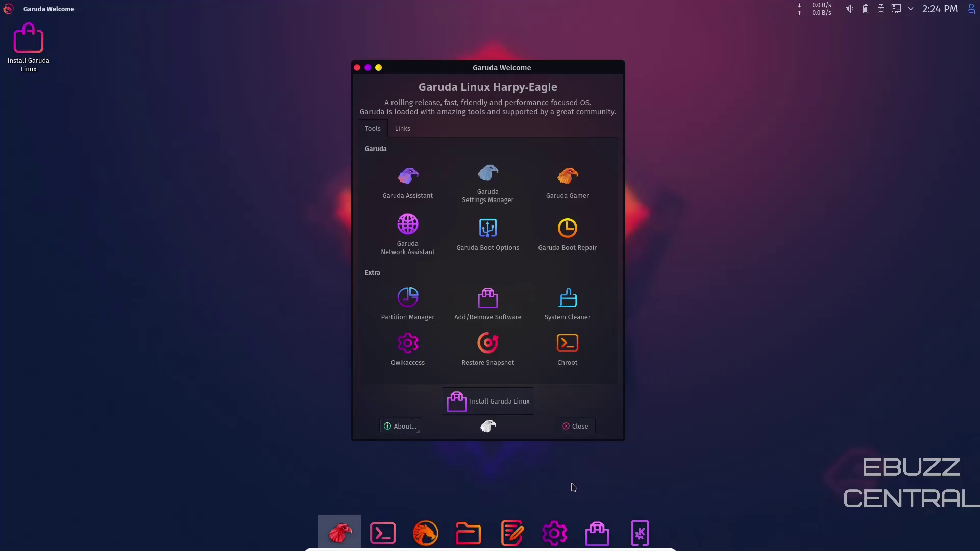
- Check the About this System details, then step through the Garuda Startpage navigation links
left_click(554, 534)
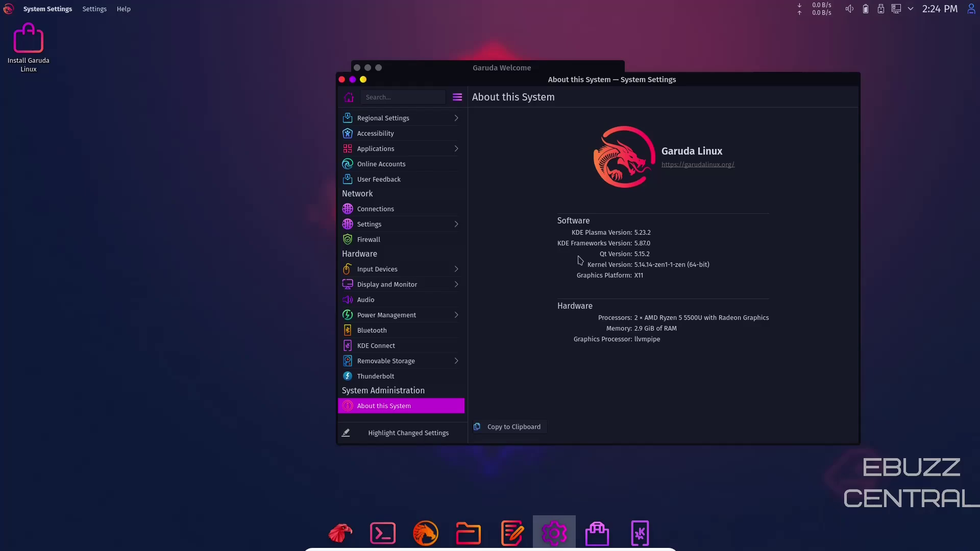
left_click(341, 80)
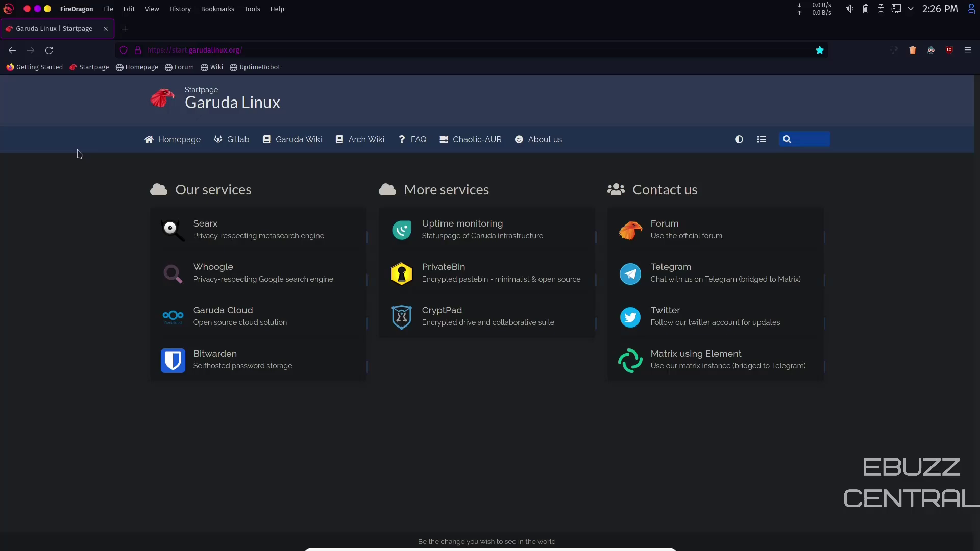
key("Tab")
key("Tab")
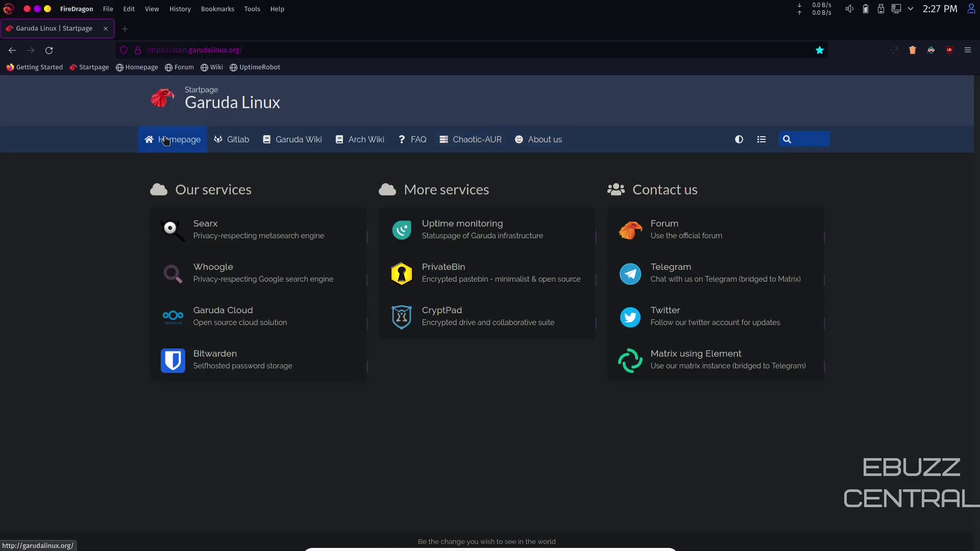
- Go to the Garuda Linux homepage and browse its Special Spotlights, starting with Easy Installation
left_click(167, 141)
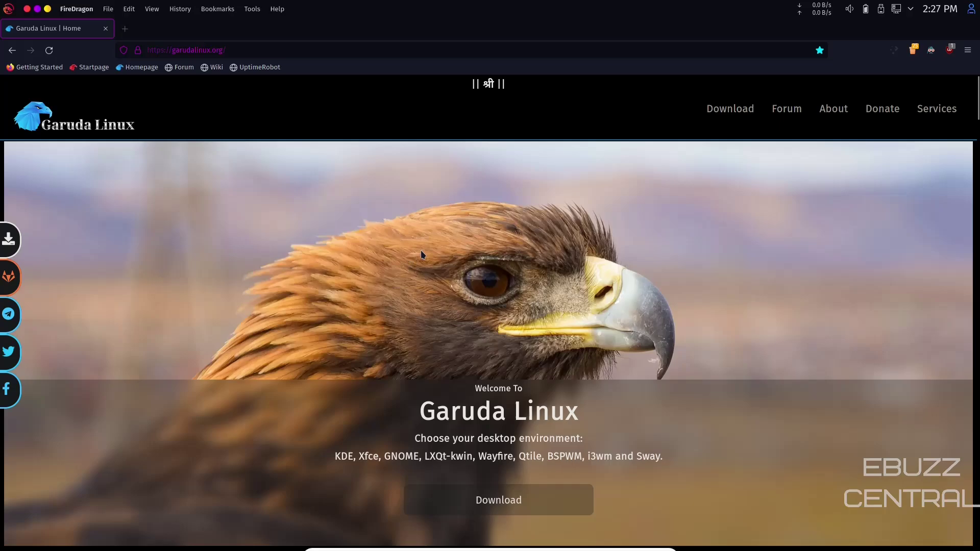
scroll(546, 250, "down", 6)
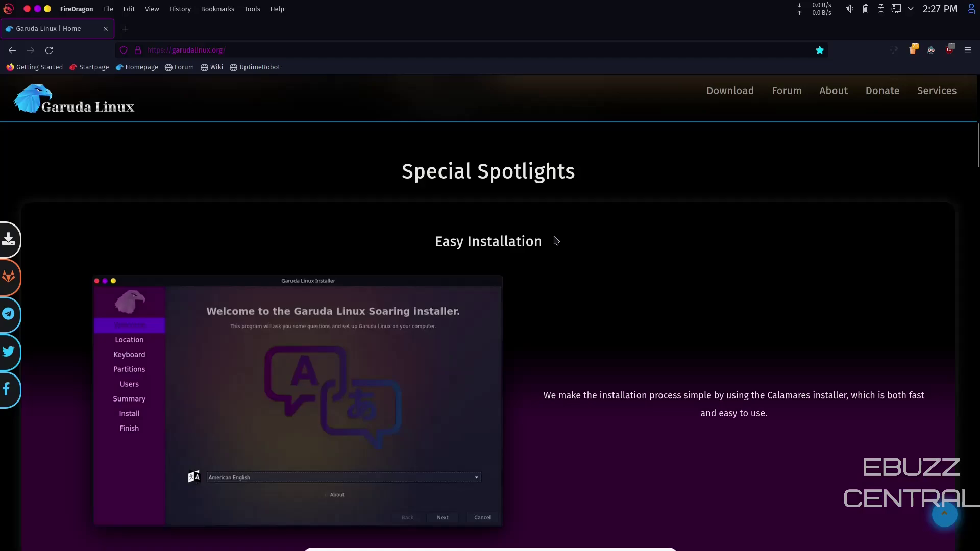
scroll(561, 242, "down", 2)
scroll(562, 243, "down", 10)
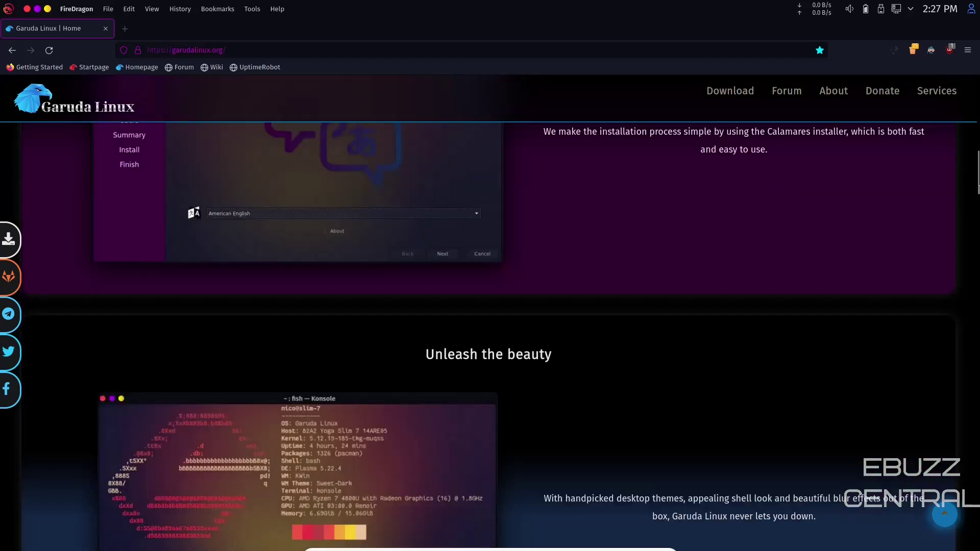
scroll(490, 307, "down", 6)
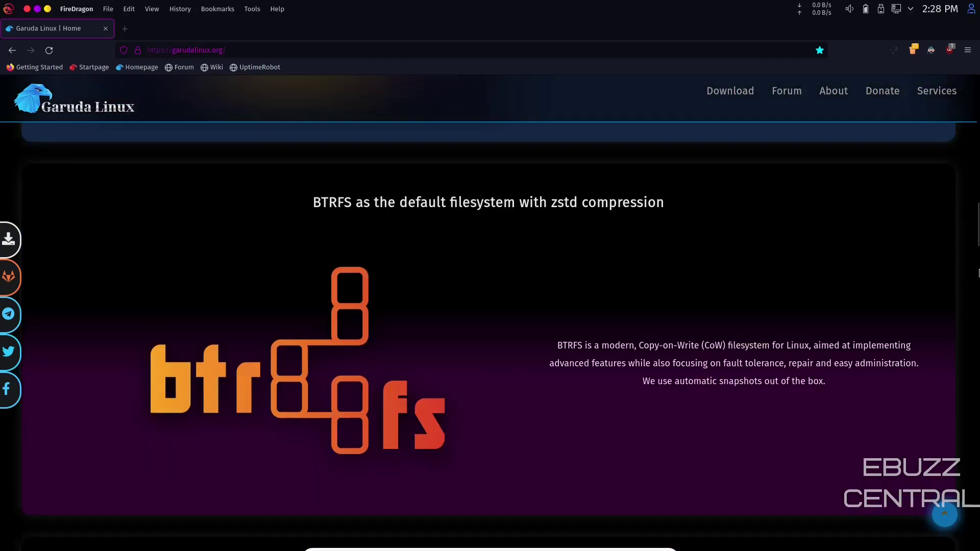
scroll(490, 306, "down", 12)
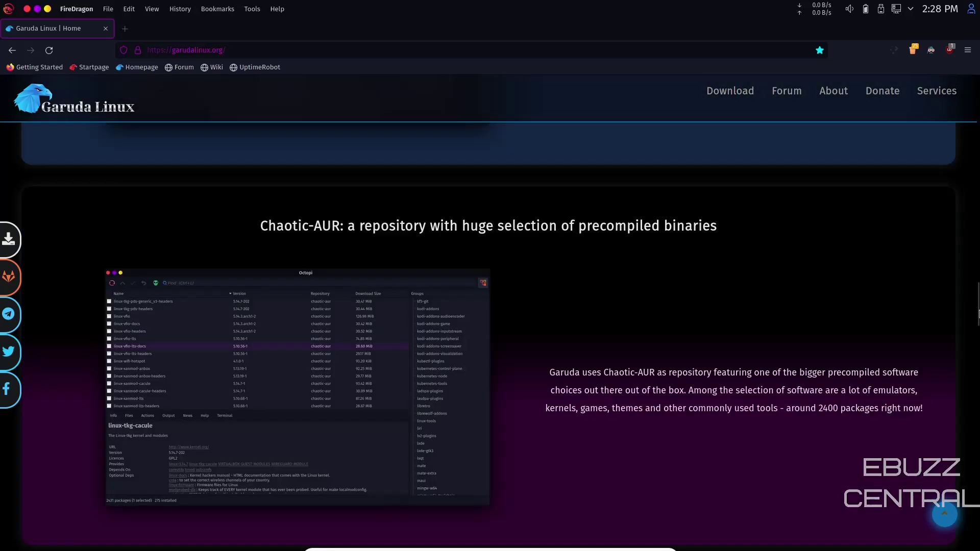
scroll(490, 307, "down", 1)
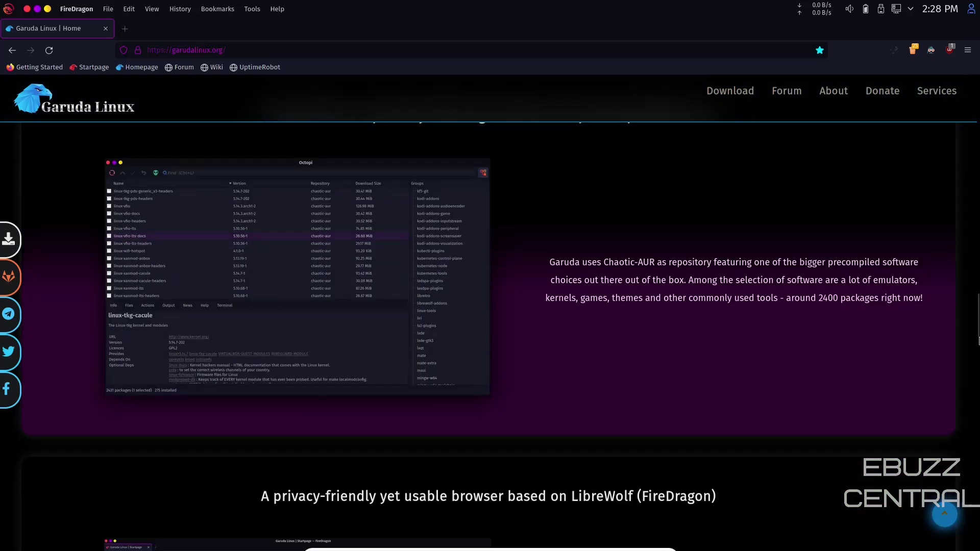
scroll(490, 306, "down", 6)
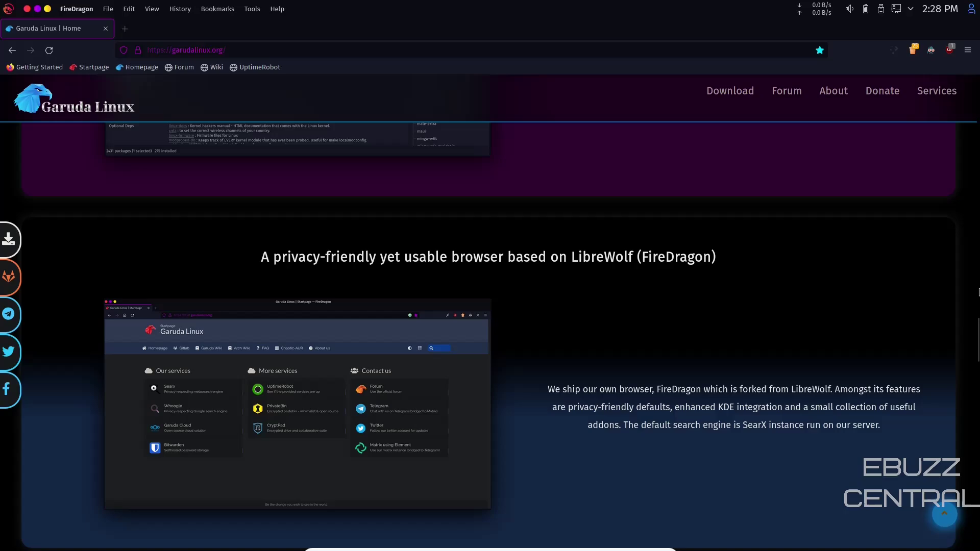
scroll(734, 115, "up", 20)
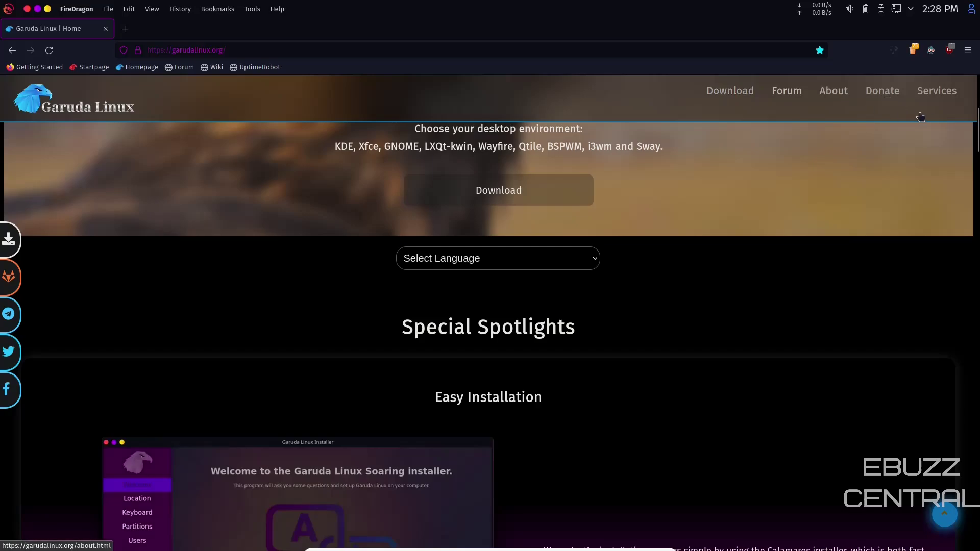
- Open the Garuda Linux Download page and scroll through its requirements and editions
left_click(725, 92)
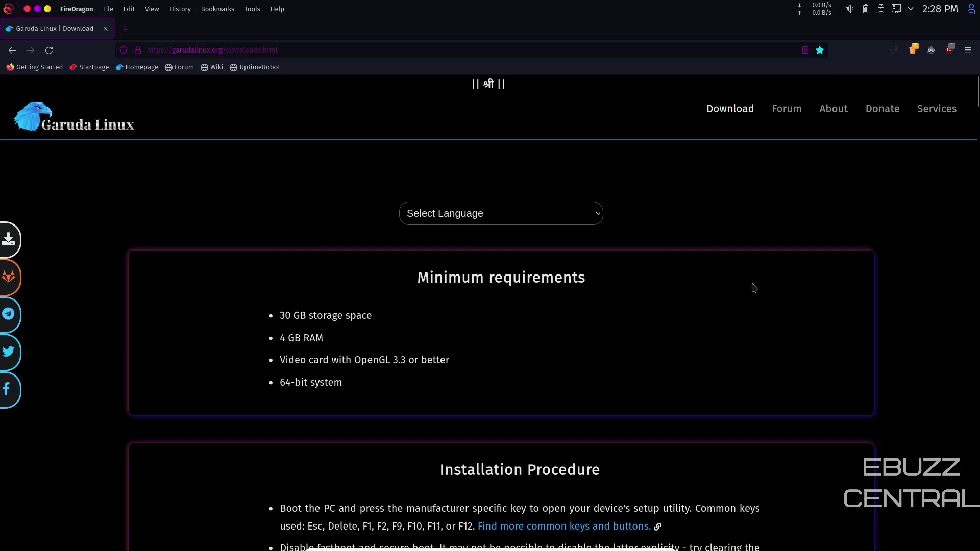
scroll(754, 290, "down", 5)
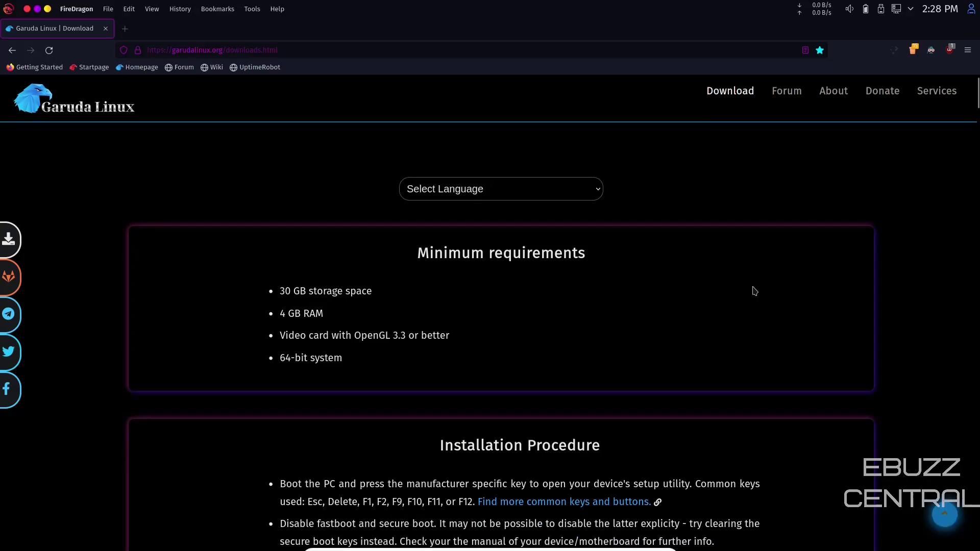
scroll(754, 290, "down", 7)
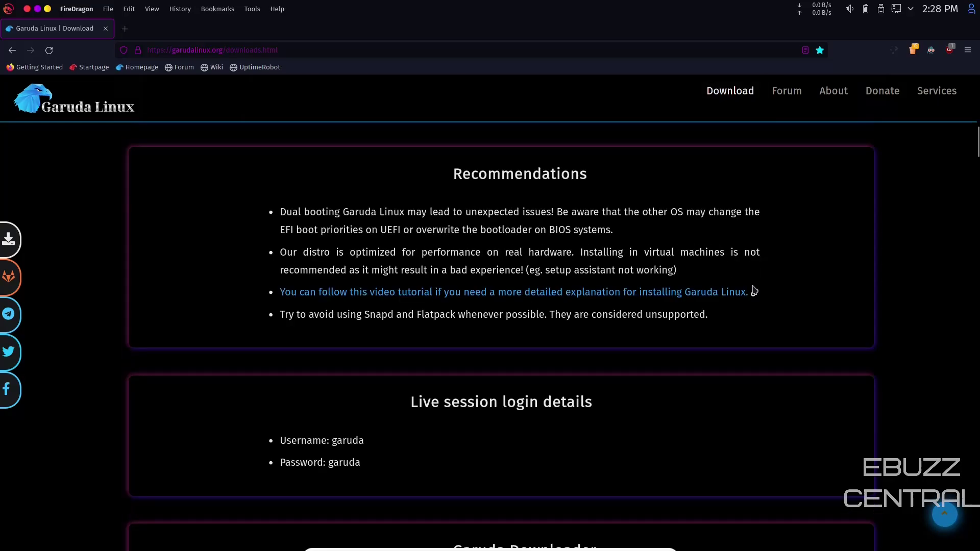
scroll(755, 291, "down", 1)
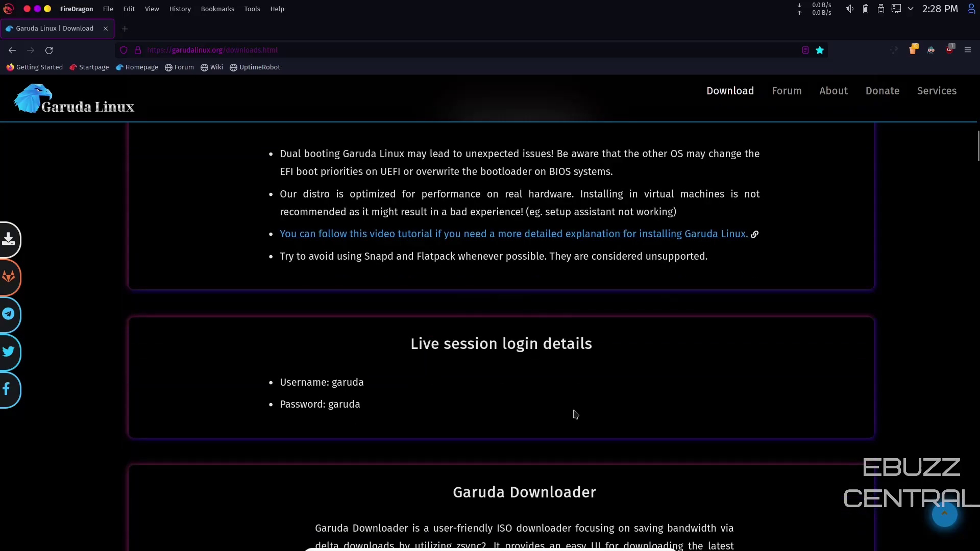
scroll(638, 368, "down", 6)
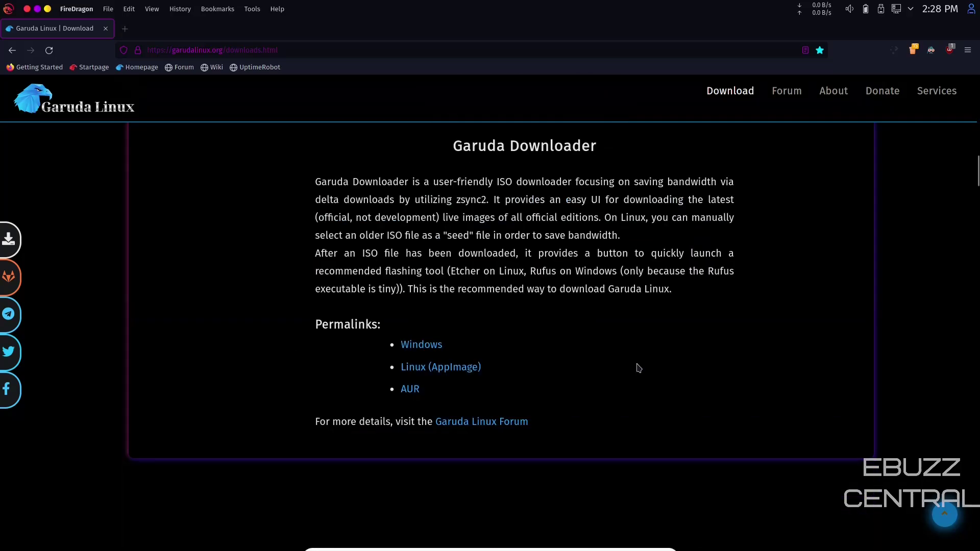
scroll(638, 363, "down", 3)
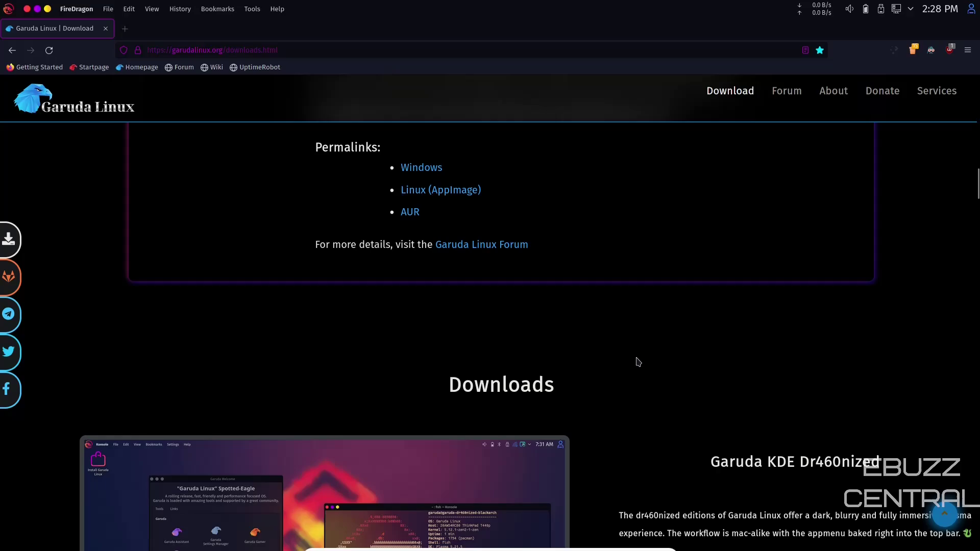
scroll(635, 357, "down", 2)
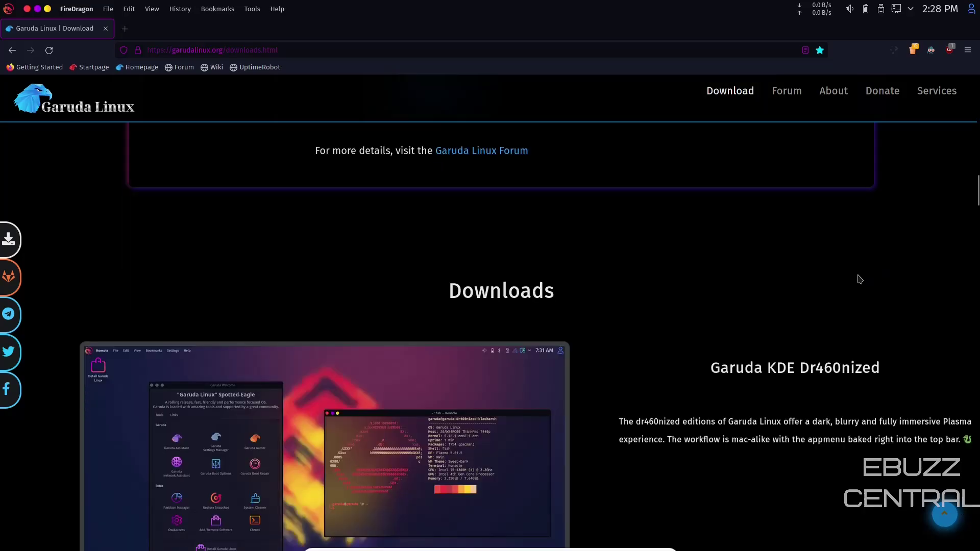
scroll(836, 286, "down", 5)
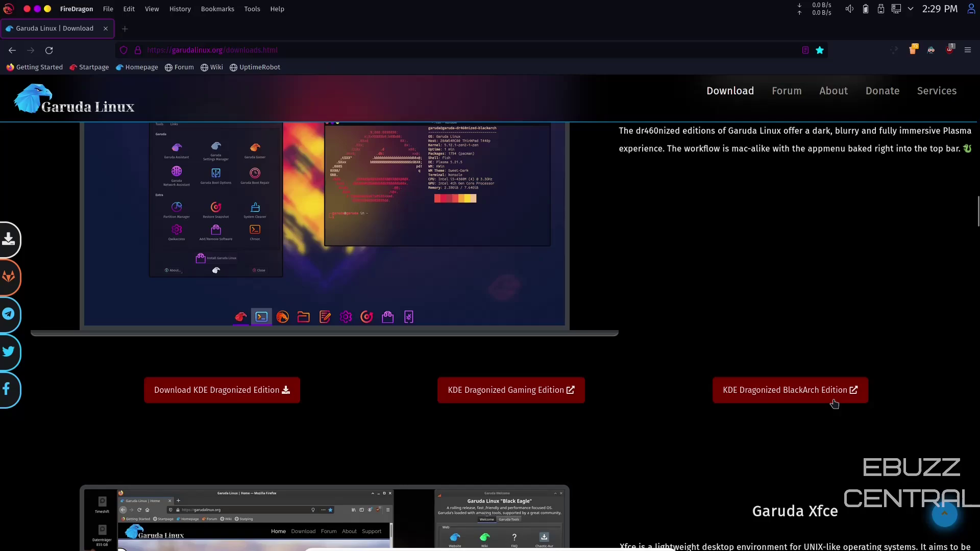
scroll(663, 351, "down", 3)
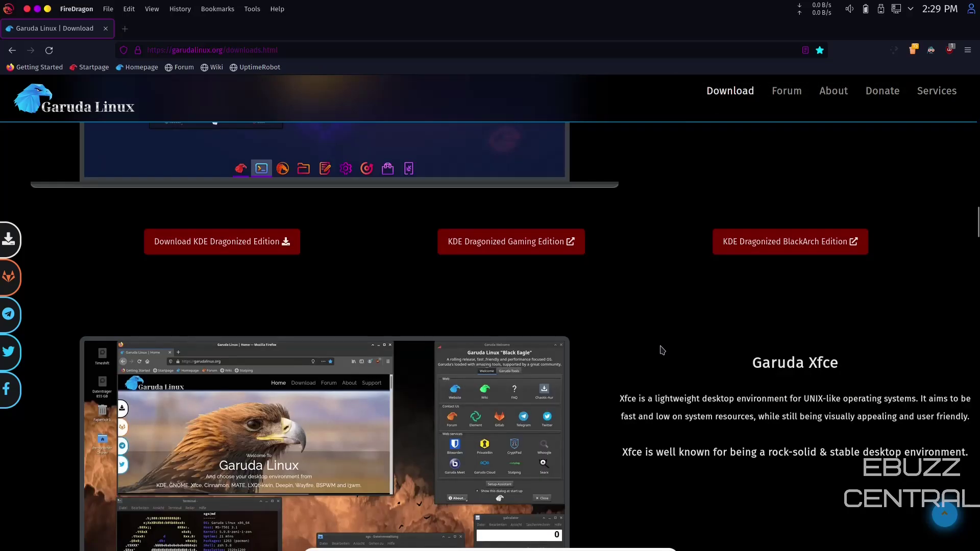
scroll(663, 350, "down", 13)
scroll(663, 344, "down", 10)
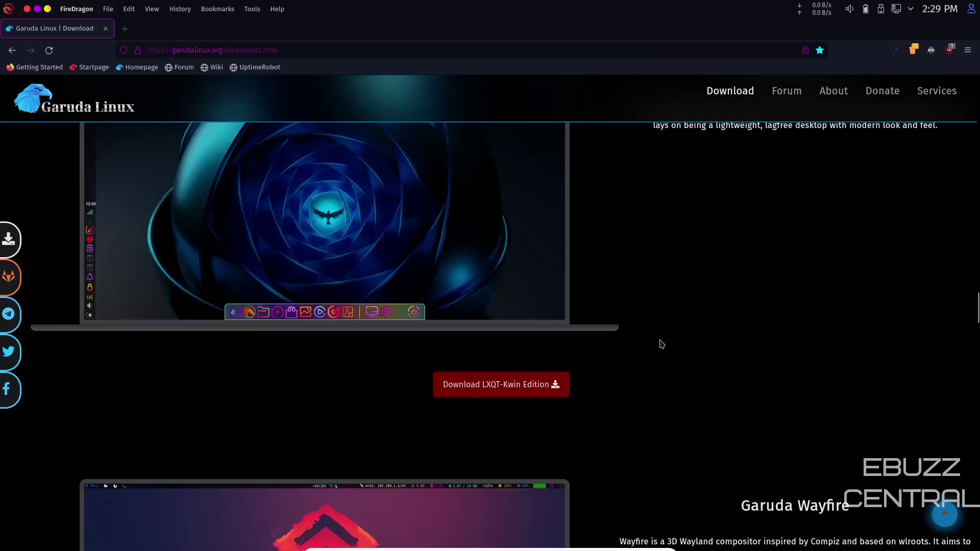
- Continue through the BSPWM, i3WM and Sway editions, then return to Recommendations
scroll(662, 345, "up", 4)
scroll(660, 343, "down", 7)
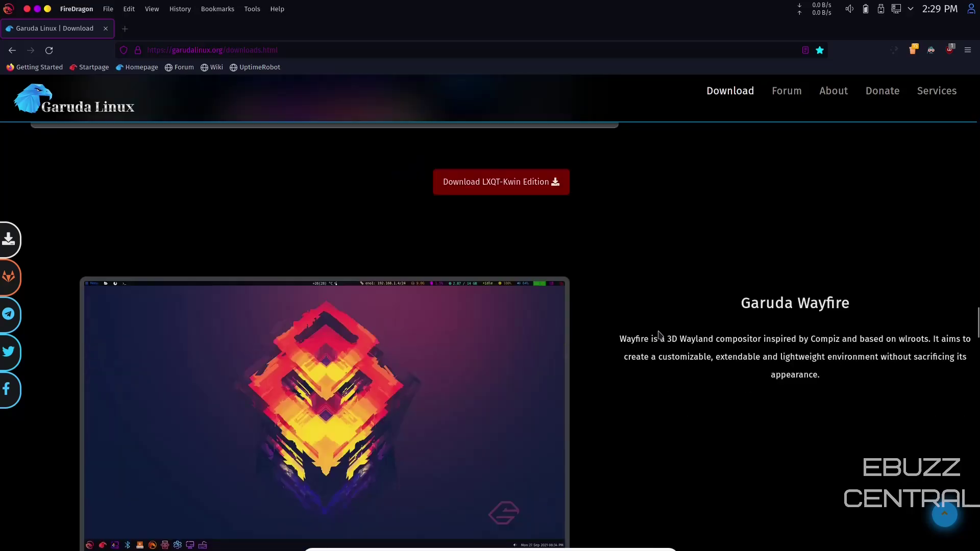
scroll(660, 333, "down", 10)
scroll(658, 329, "down", 10)
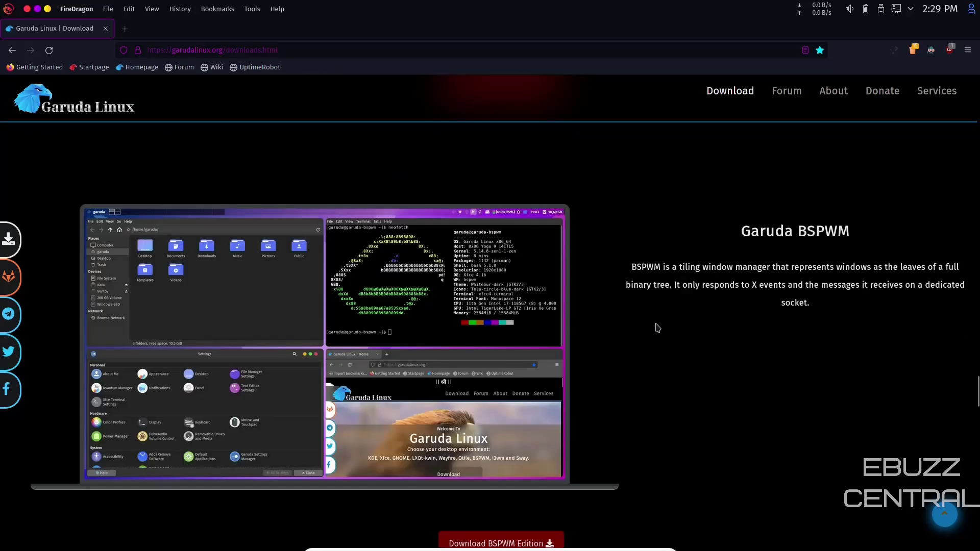
scroll(656, 327, "down", 8)
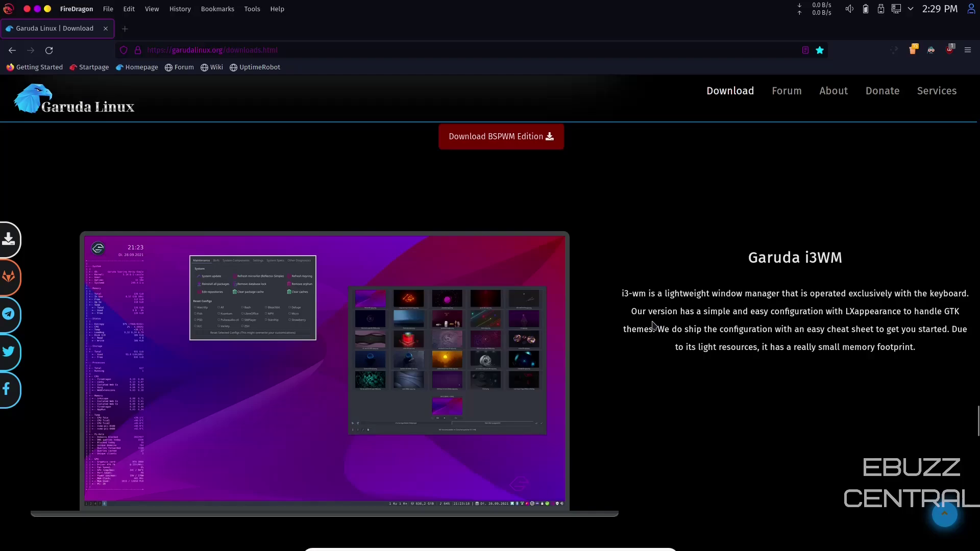
scroll(653, 327, "down", 7)
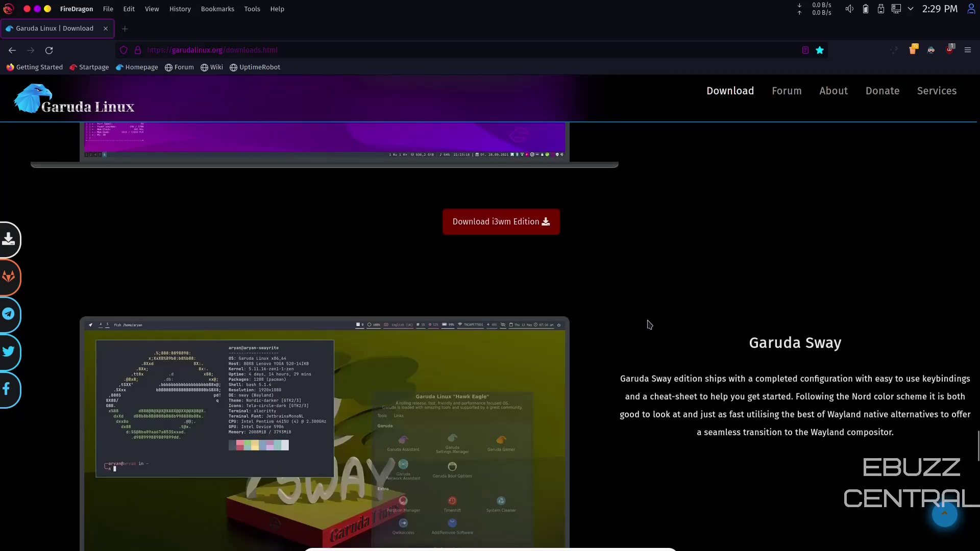
scroll(653, 324, "down", 2)
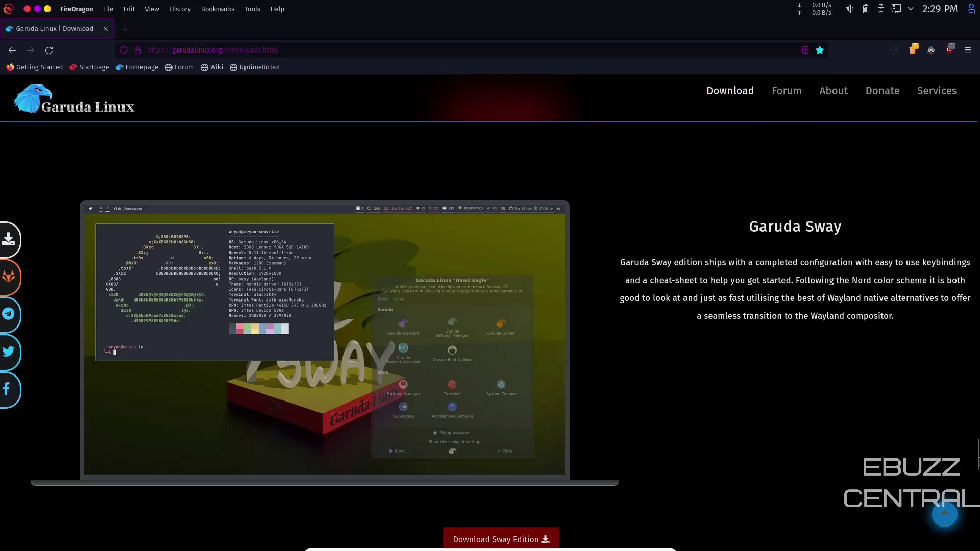
scroll(978, 453, "up", 1)
scroll(978, 348, "up", 10)
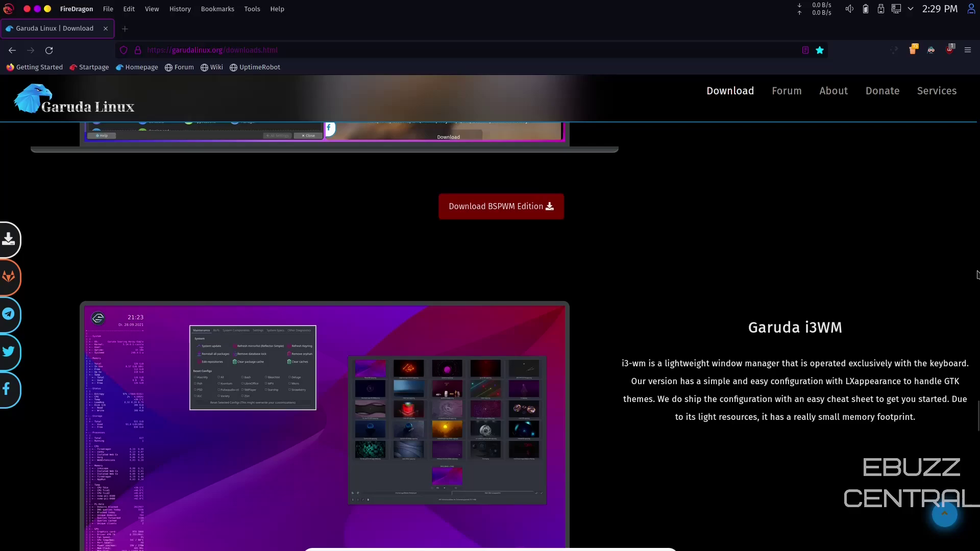
- Close the browser, launch Garuda Assistant, and leave All under Reset Configs unticked
left_click(27, 9)
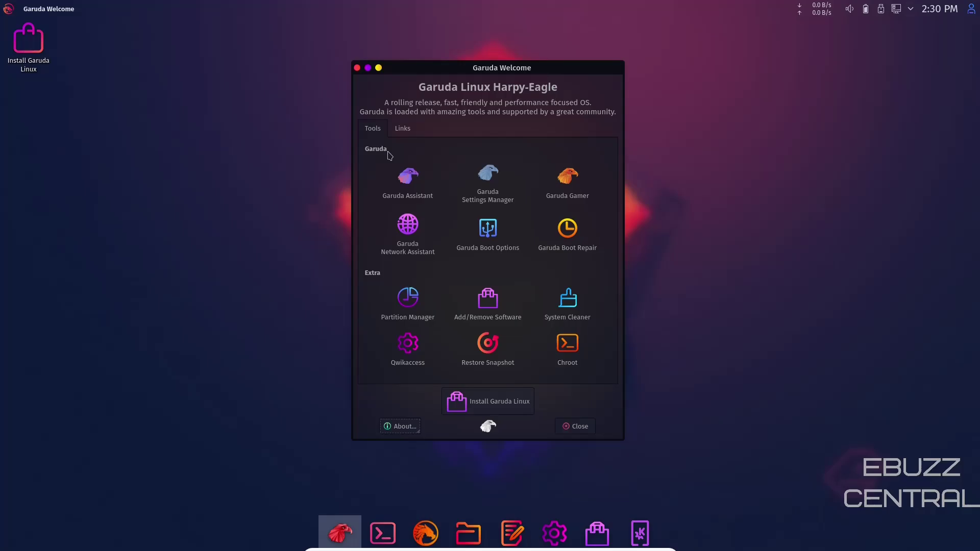
left_click(411, 184)
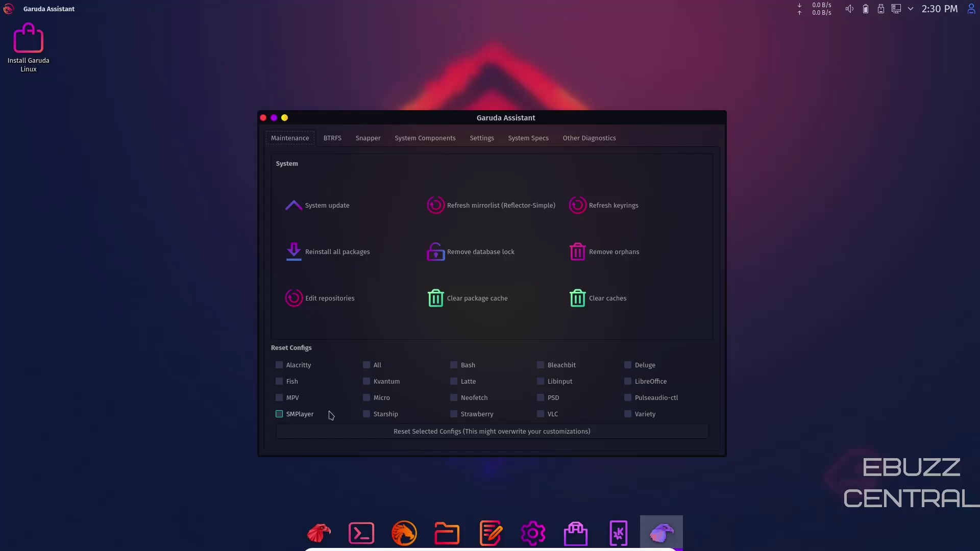
left_click(367, 366)
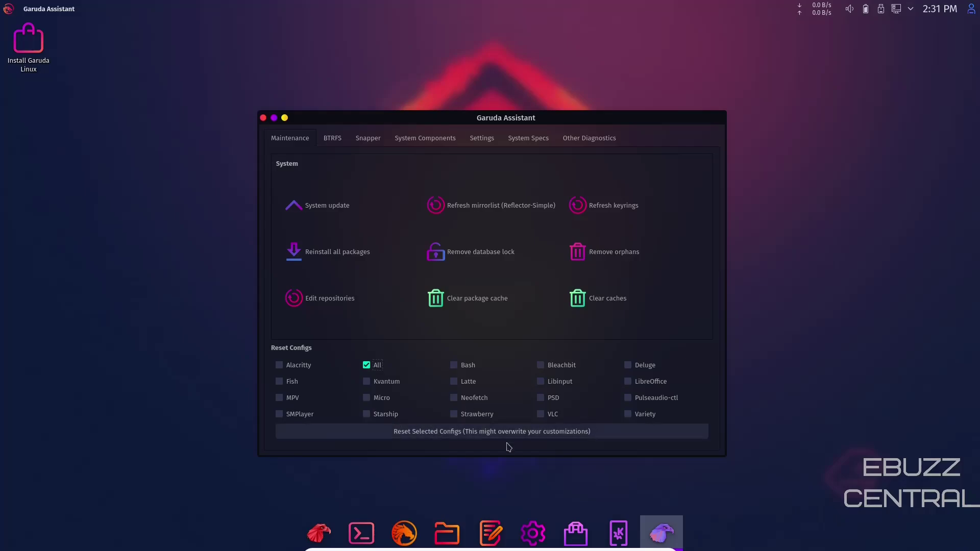
left_click(368, 366)
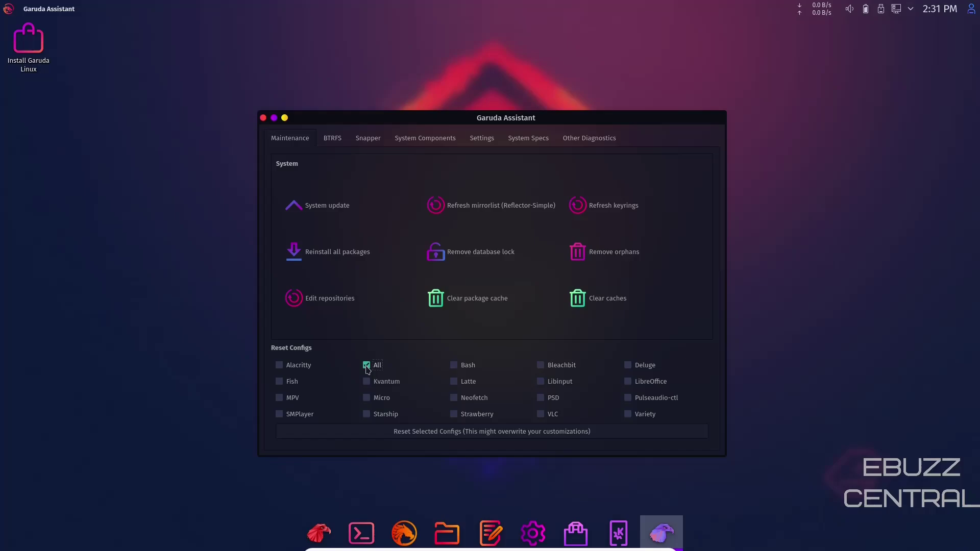
- Review the BTRFS timers and disk info, then view the empty root Snapper snapshot list
left_click(335, 142)
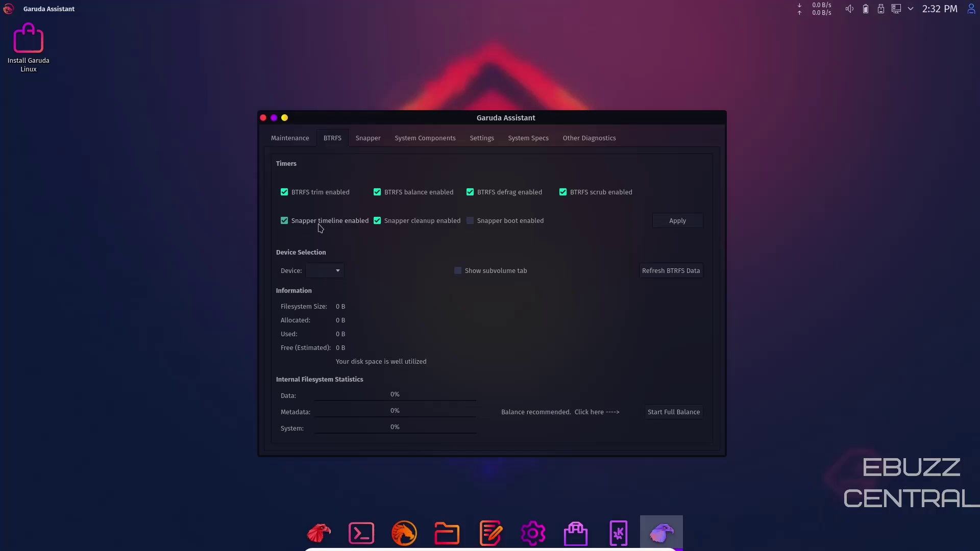
left_click(372, 136)
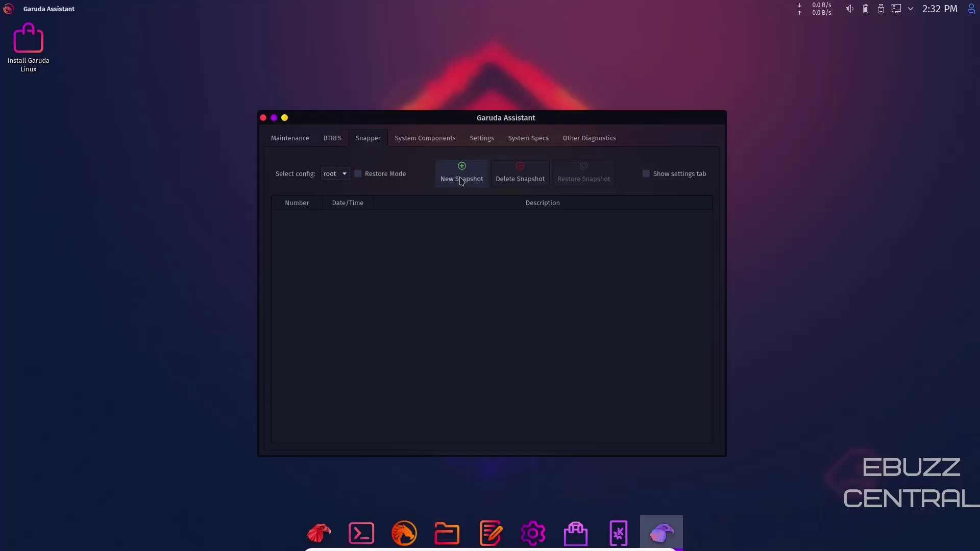
- Look over the enabled System Components, then the shell, DNS and performance tweak settings
left_click(425, 140)
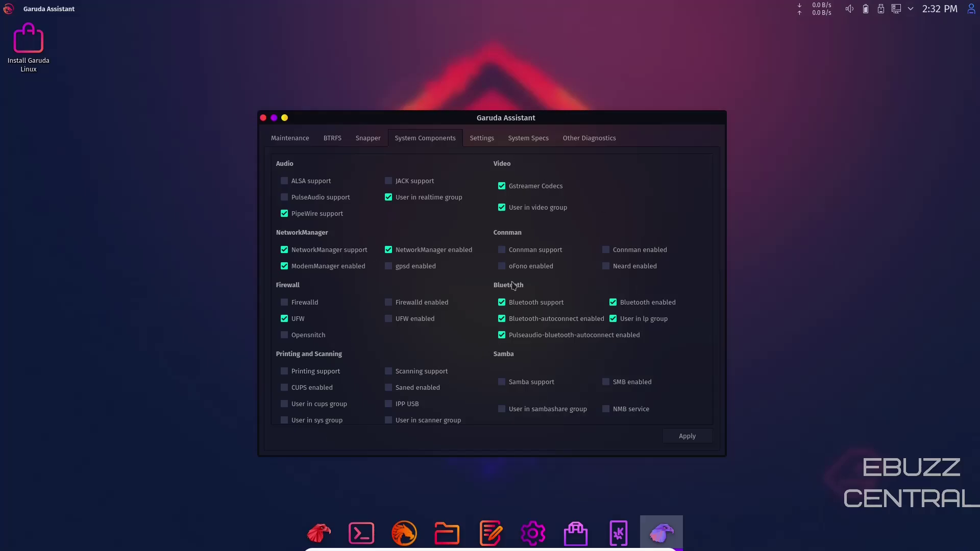
left_click(481, 141)
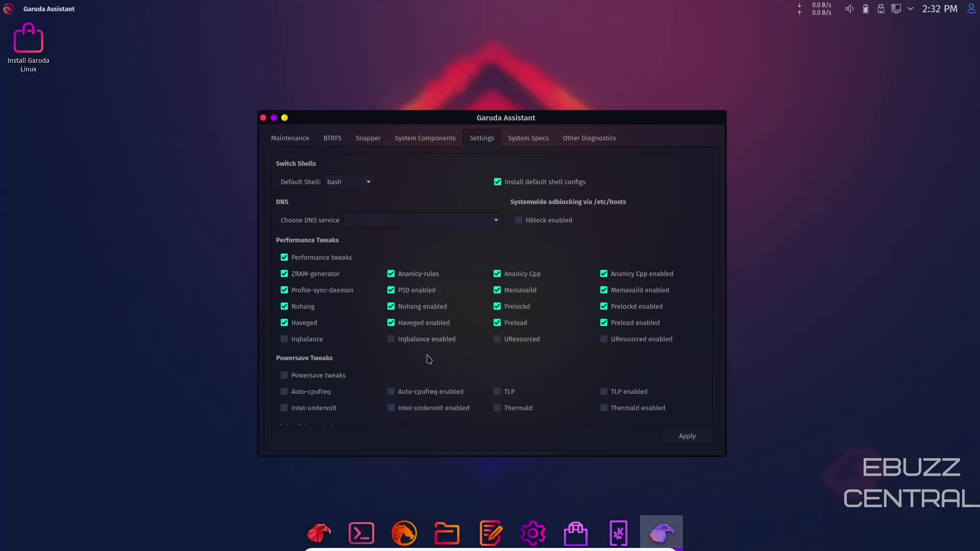
- View the System Specs and Other Diagnostics, then switch from Garuda Assistant to Garuda Settings Manager
scroll(457, 329, "down", 2)
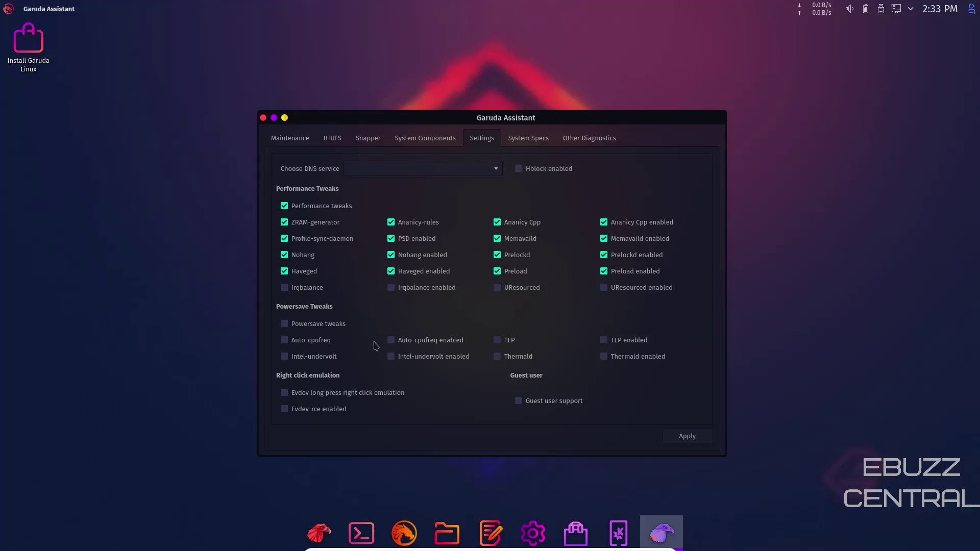
left_click(531, 141)
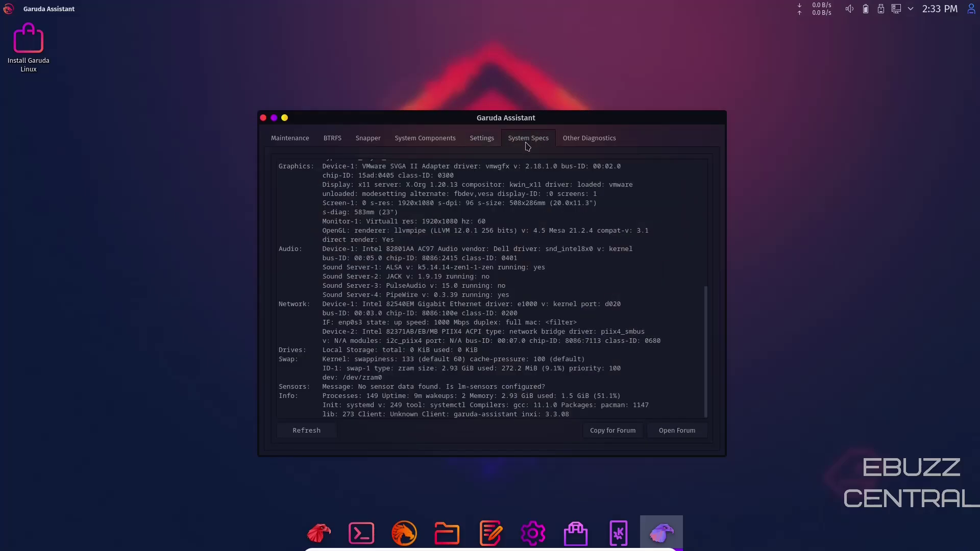
scroll(499, 262, "up", 5)
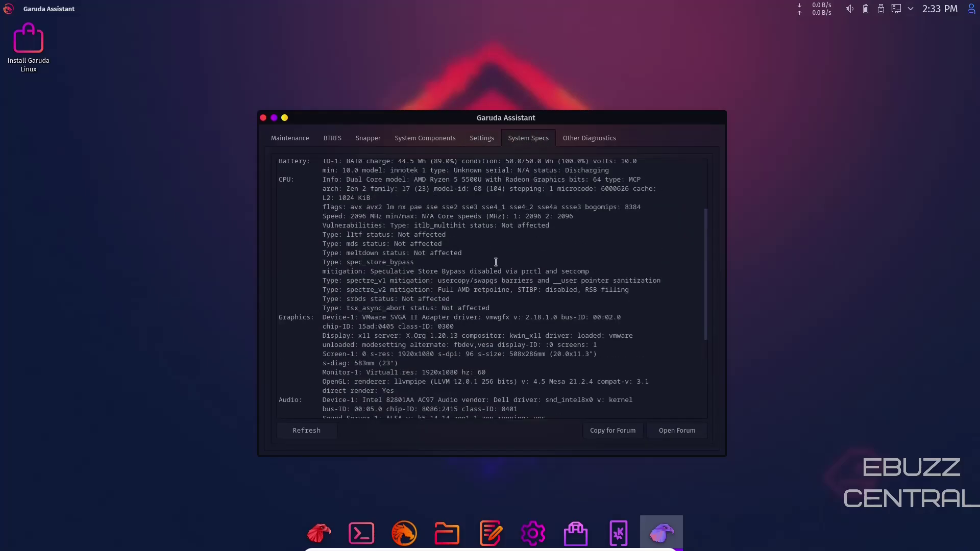
scroll(492, 263, "up", 6)
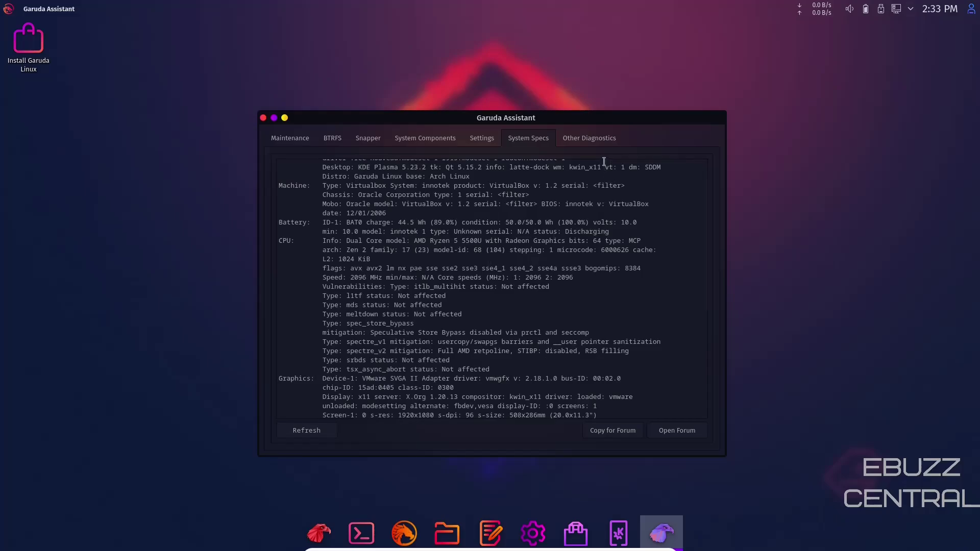
left_click(599, 143)
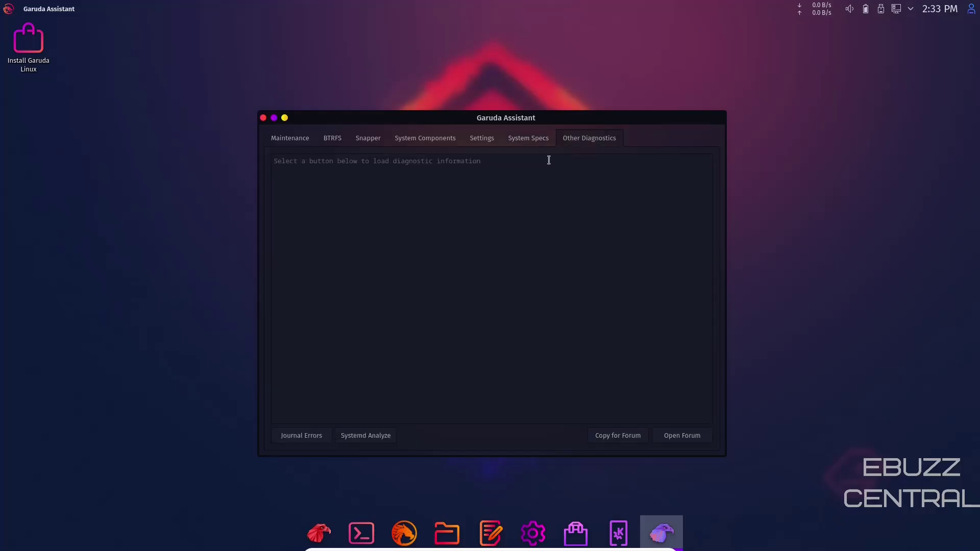
left_click(263, 119)
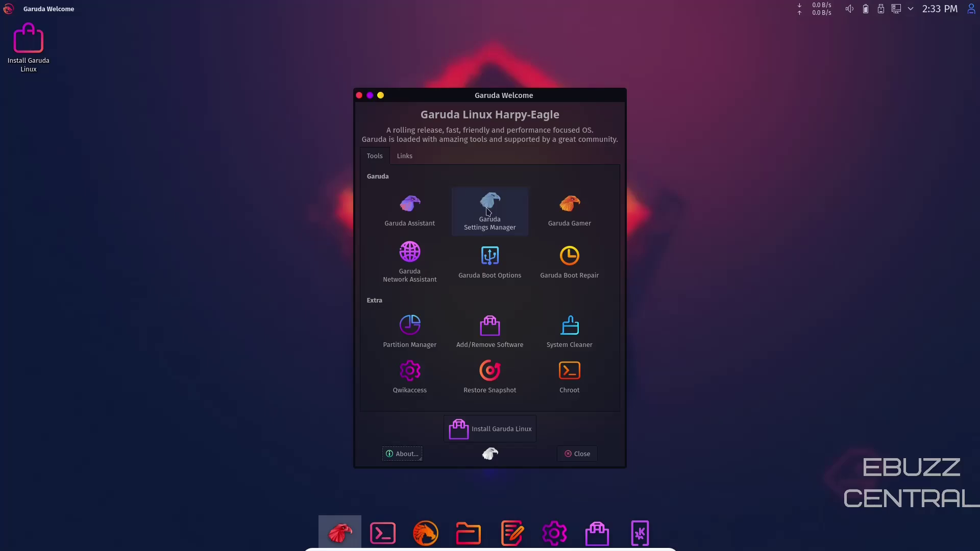
left_click(488, 209)
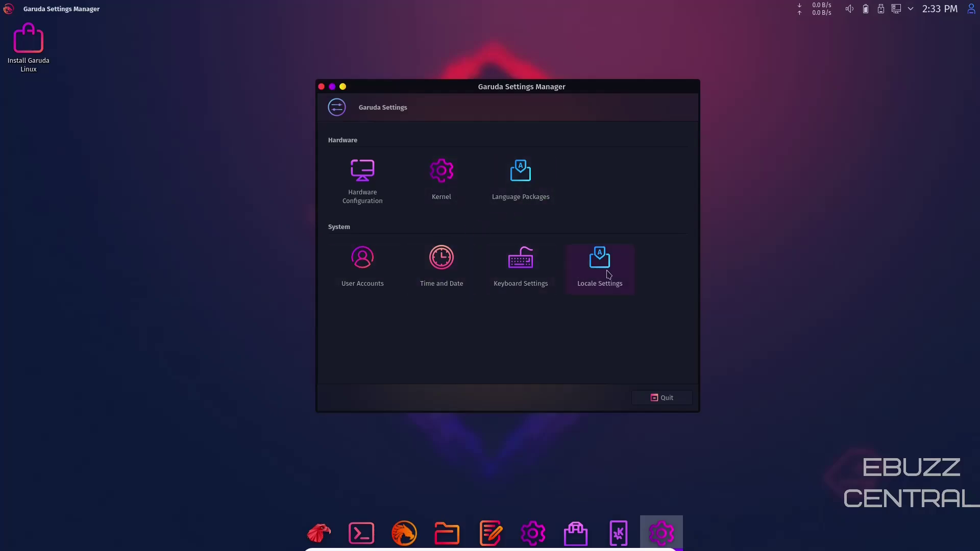
- Inspect the display drivers and the installed linux-zen 5.14.14.zen1-1 kernel, returning to All Settings
left_click(371, 171)
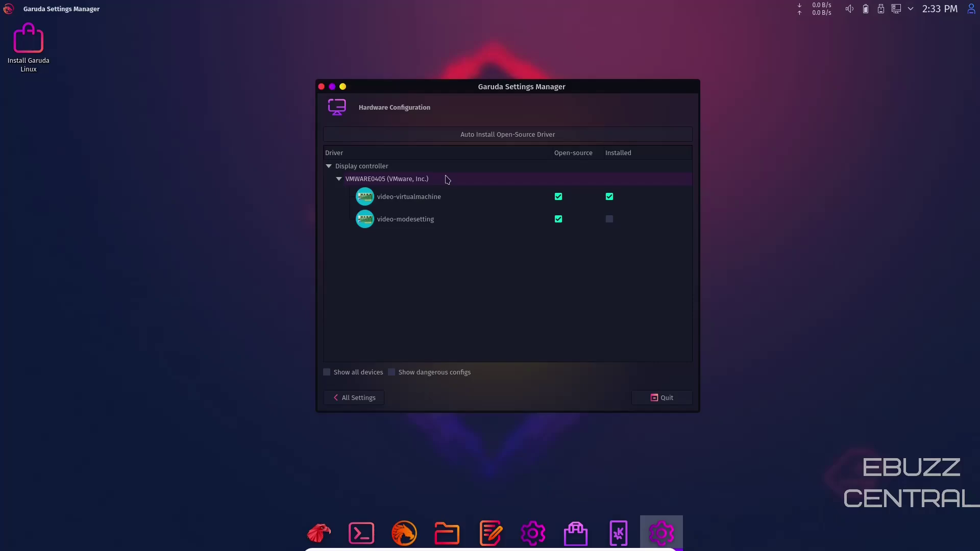
left_click(361, 403)
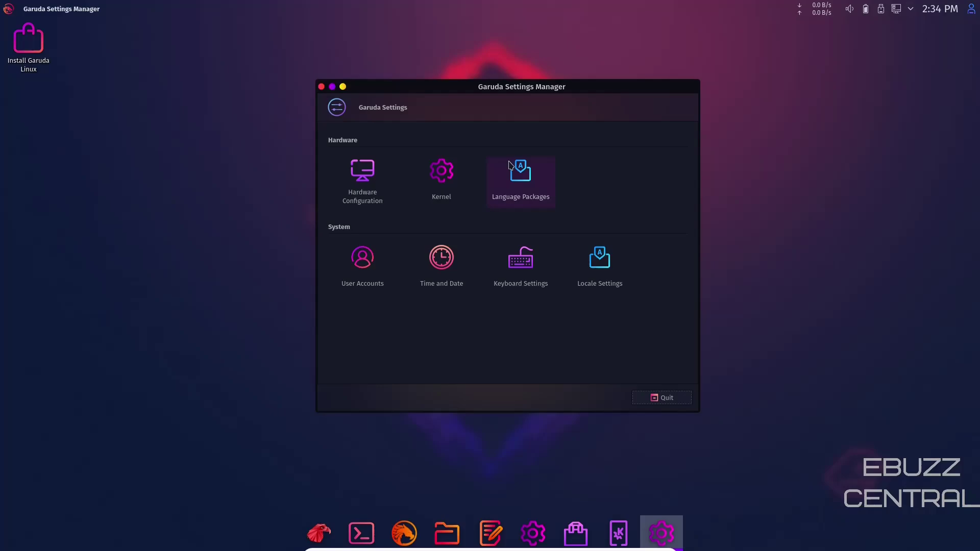
left_click(442, 177)
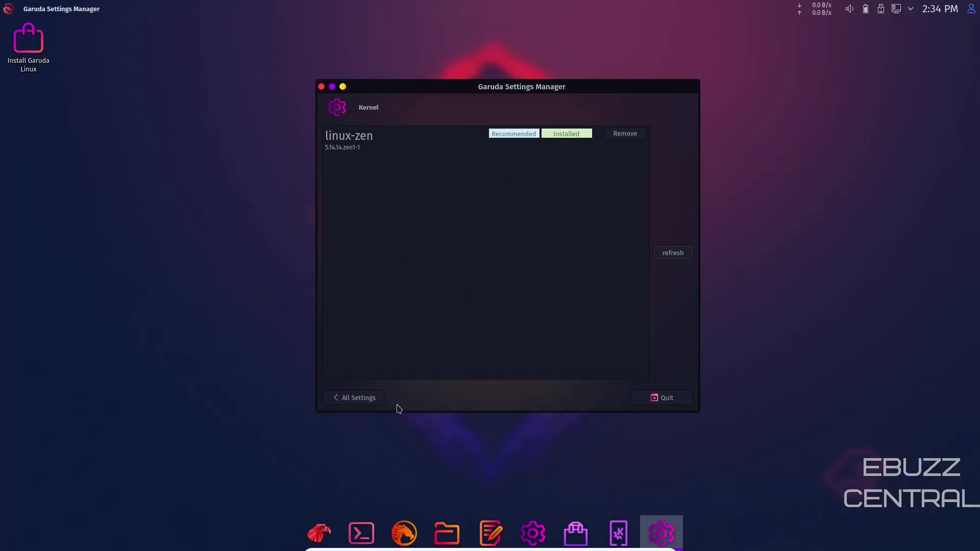
left_click(360, 400)
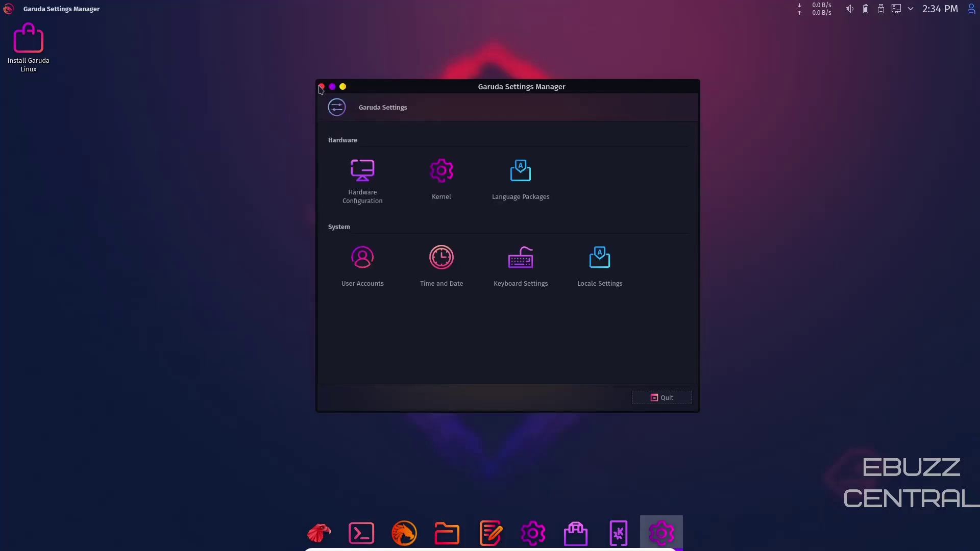
- Close Settings Manager and open Garuda Gamer maximized to full screen
left_click(321, 87)
left_click(565, 191)
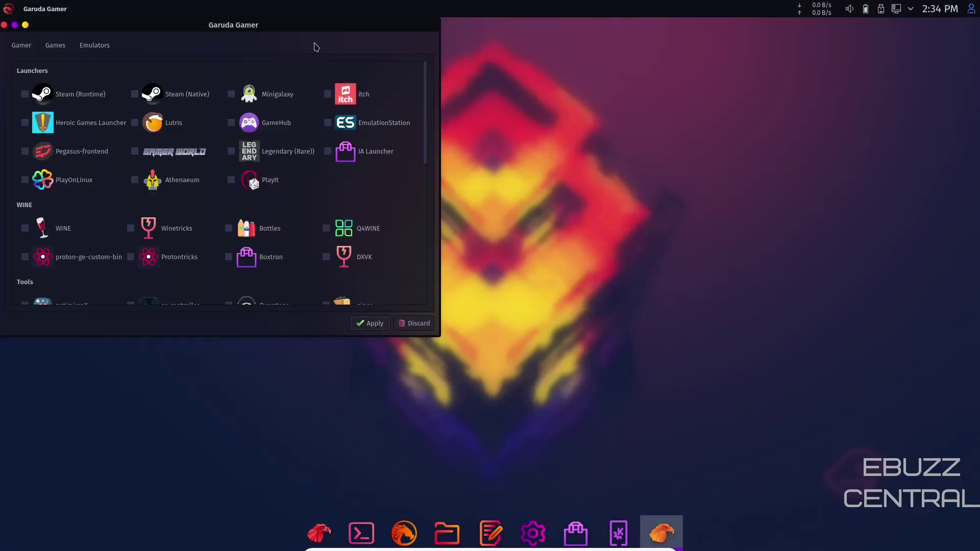
left_click_drag(319, 39, 589, 85)
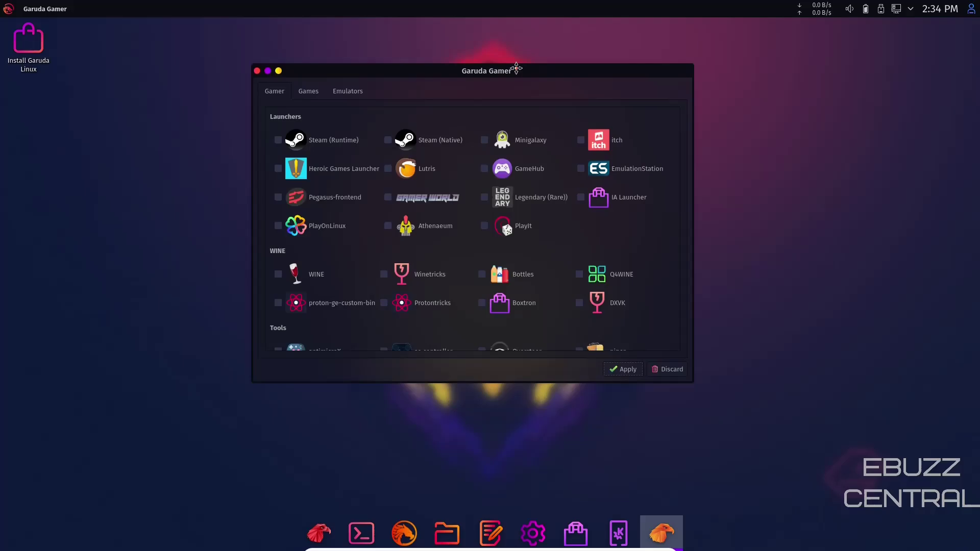
left_click(269, 71)
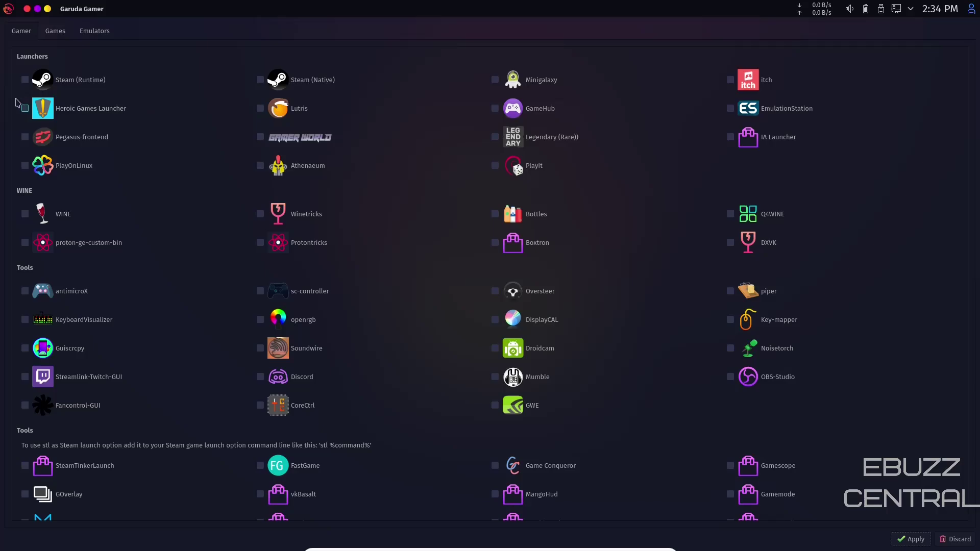
- Mark the Steam (Runtime), Heroic, PlayOnLinux, Lutris and GameHub launchers for installation
left_click(25, 79)
left_click(24, 109)
left_click(25, 165)
left_click(278, 105)
left_click(495, 109)
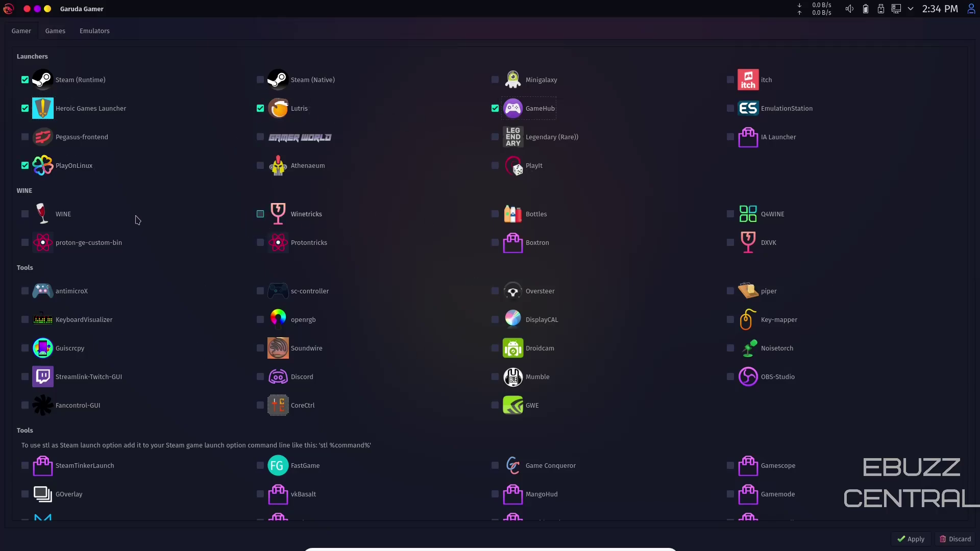
- Mark WINE, Winetricks, proton-ge-custom-bin and Protontricks for installation, then close Garuda Gamer
left_click(25, 214)
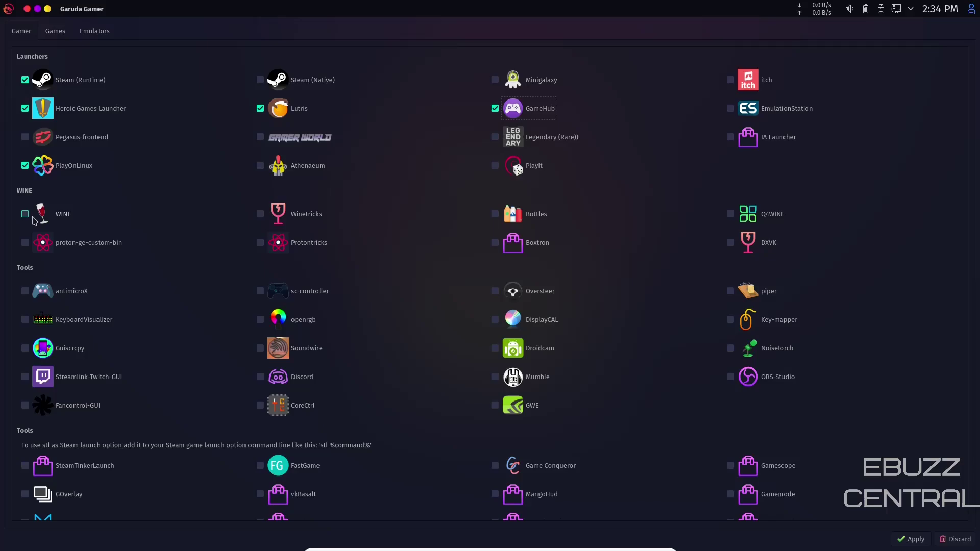
left_click(260, 214)
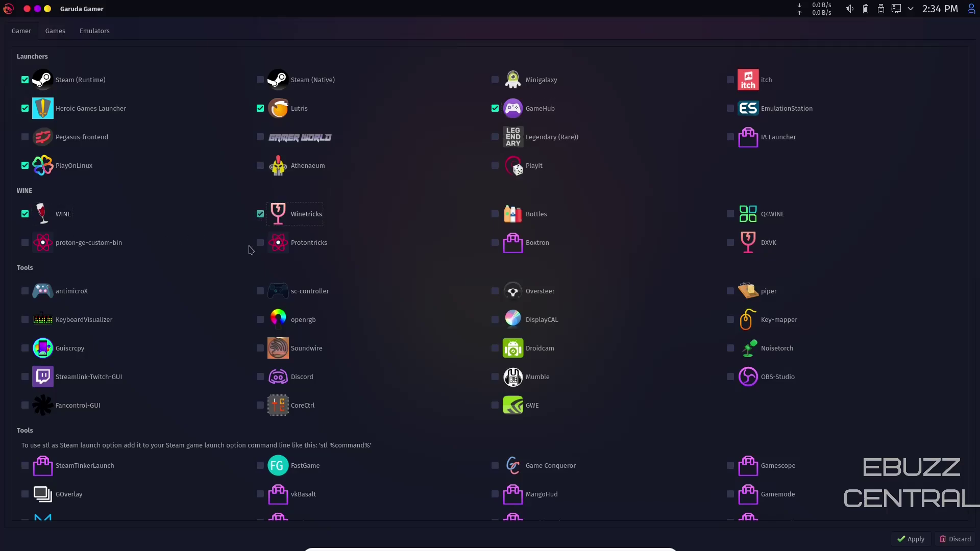
left_click(25, 242)
left_click(260, 242)
scroll(347, 335, "down", 3)
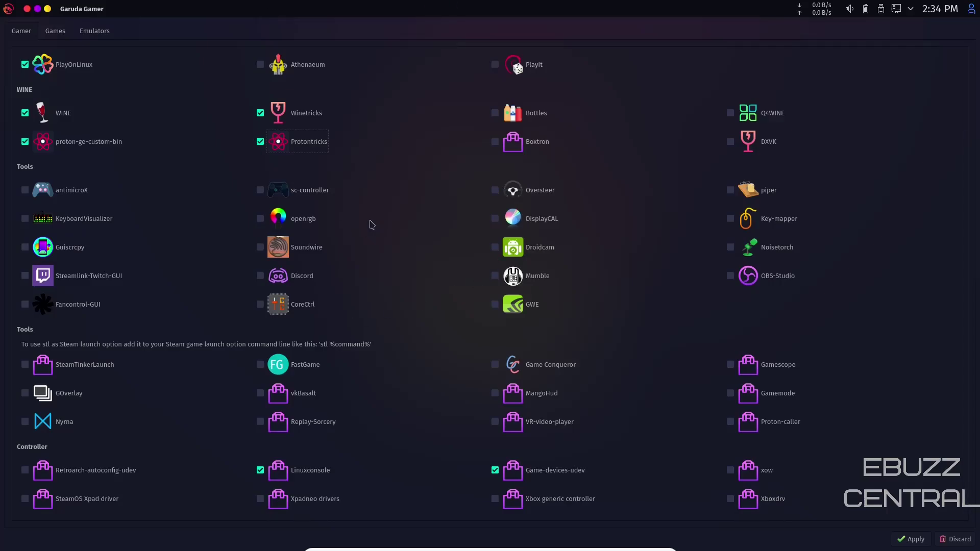
scroll(373, 224, "up", 3)
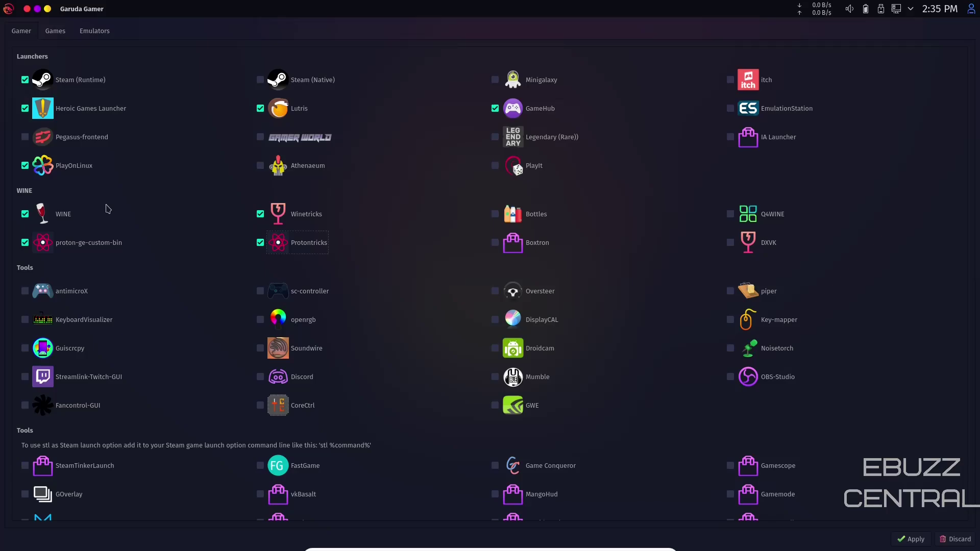
left_click(27, 9)
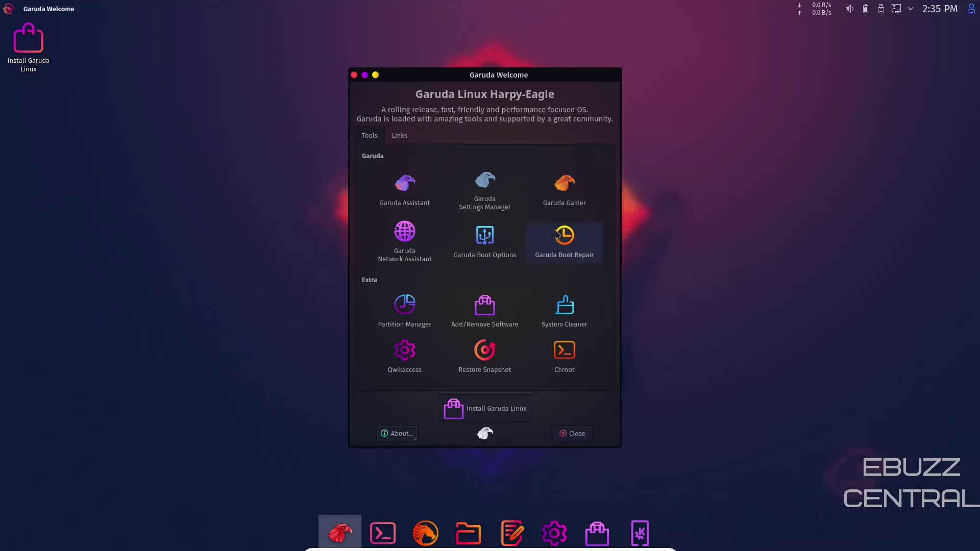
left_click(569, 241)
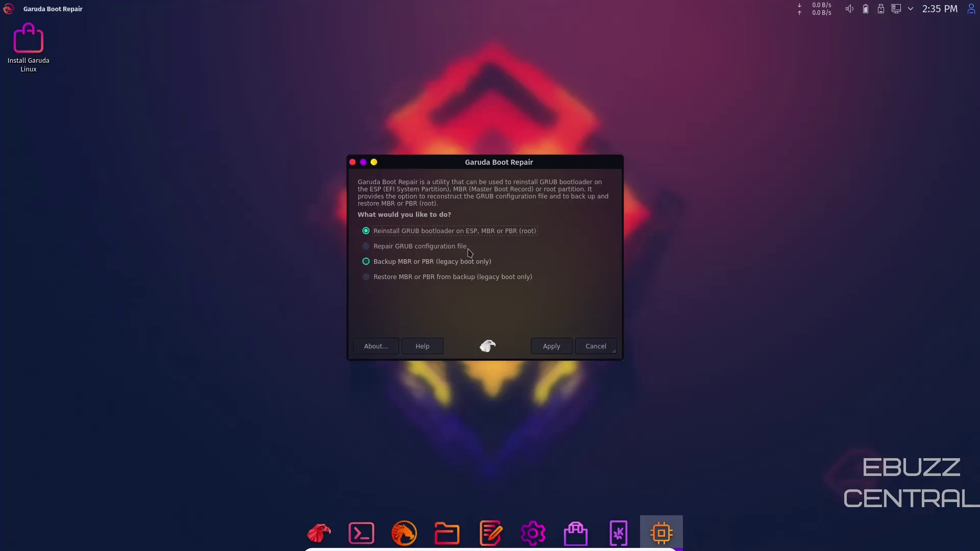
left_click(352, 162)
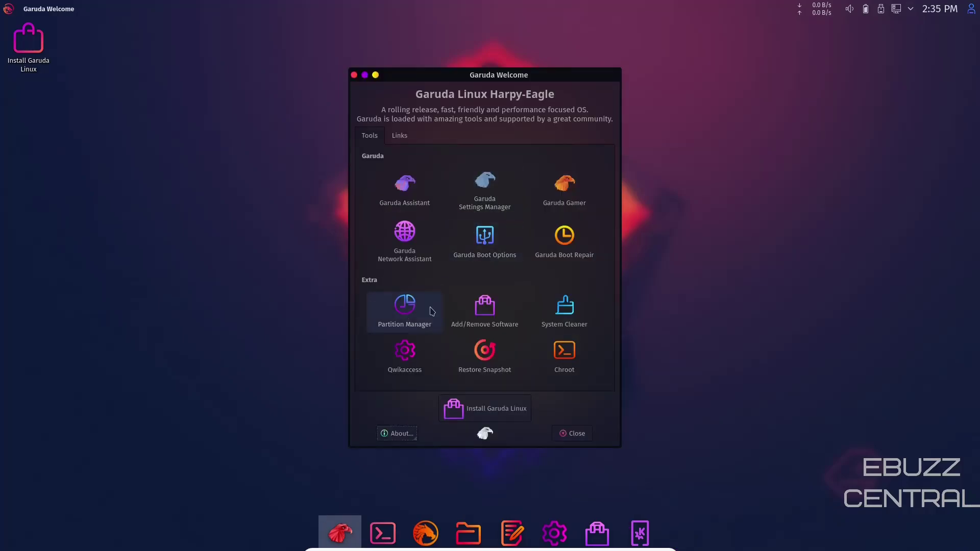
left_click(488, 313)
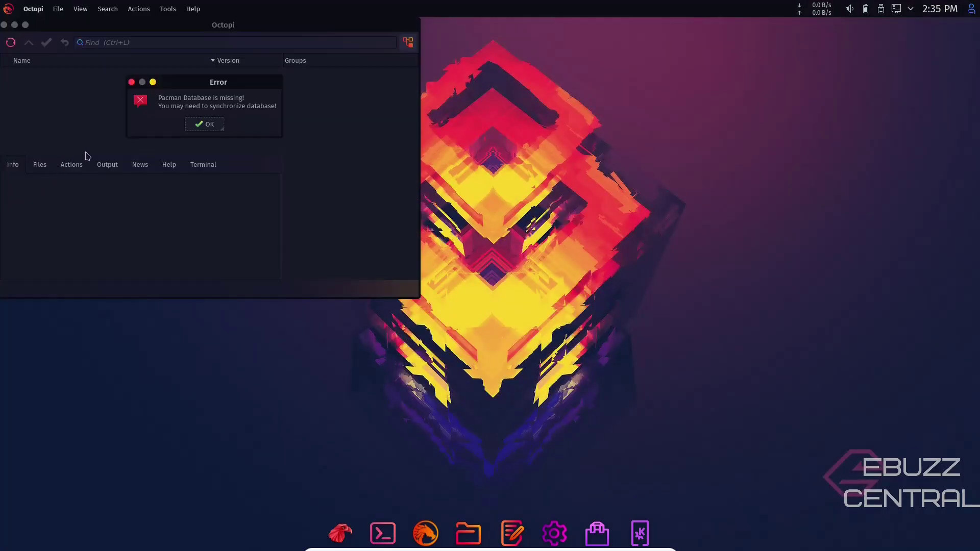
left_click(206, 124)
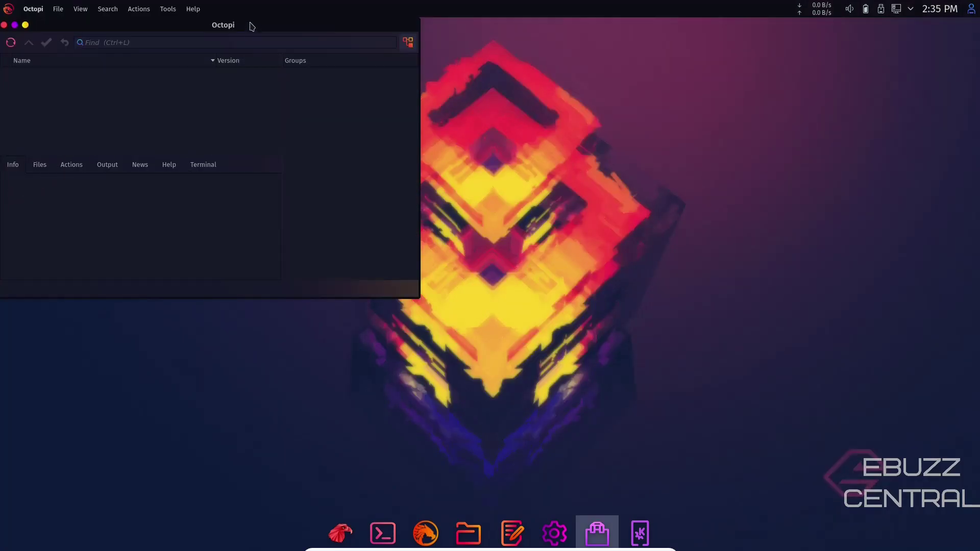
left_click_drag(252, 27, 571, 96)
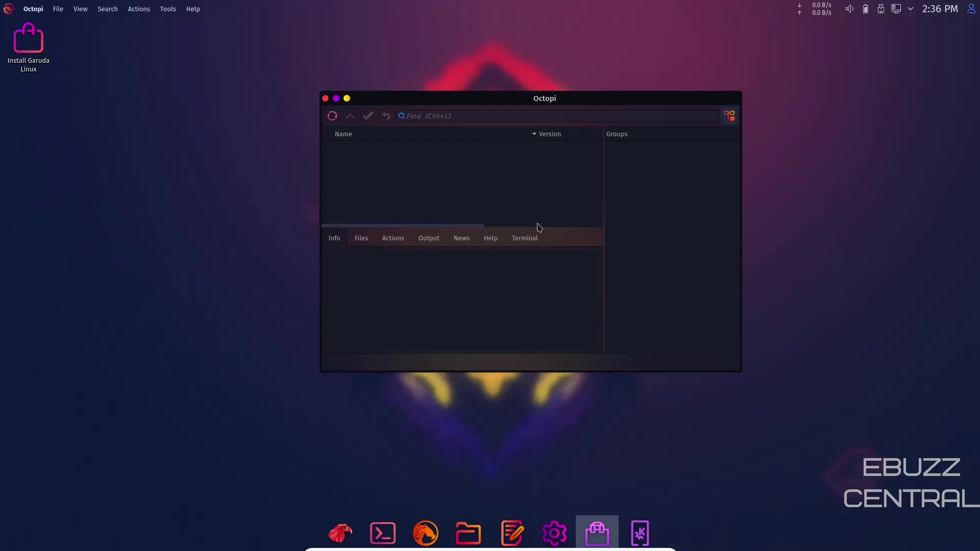
left_click(447, 112)
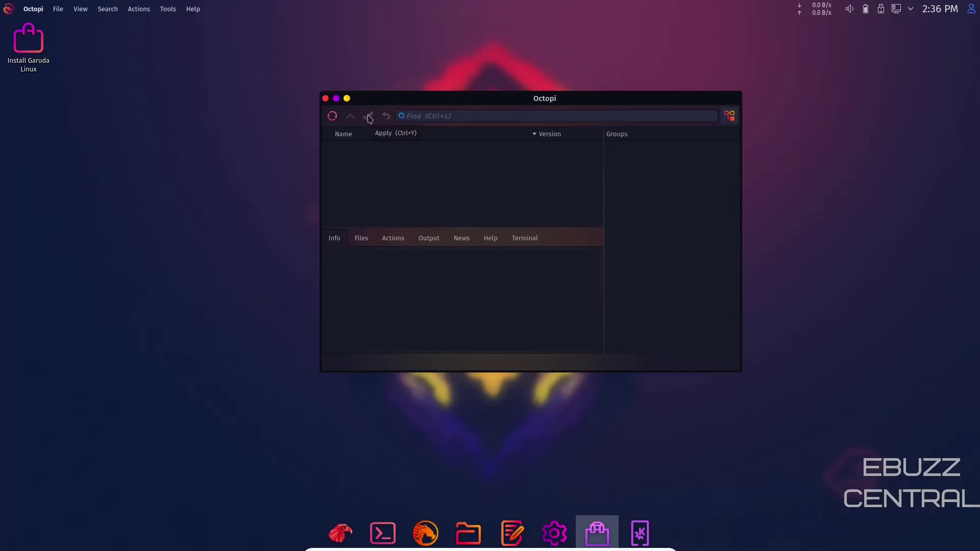
left_click(326, 99)
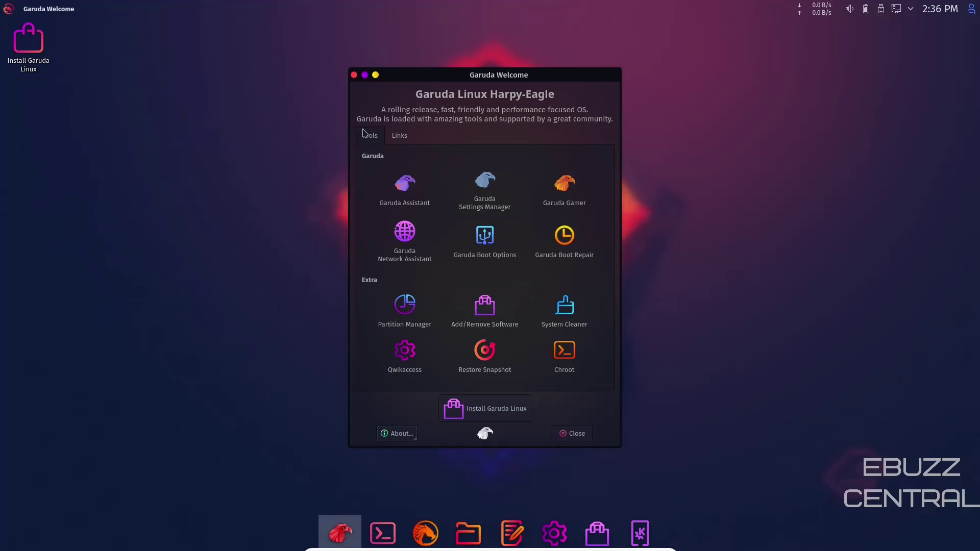
- Close Garuda Welcome to reveal the Garuda KDE Dr460nized desktop
left_click(354, 76)
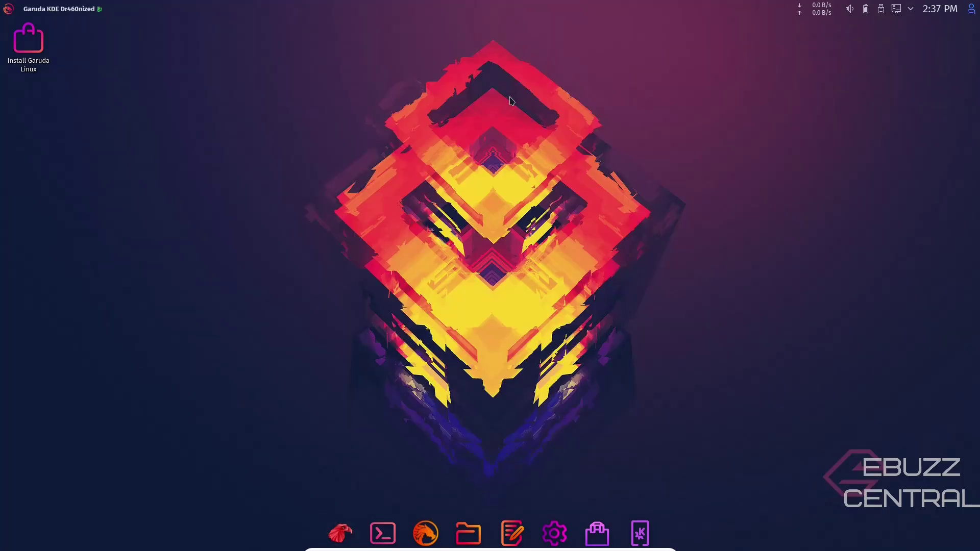
- Replace the Ghosts desktop wallpaper with Hawk-Eagle in the Desktop and Wallpaper settings and apply it
right_click(510, 118)
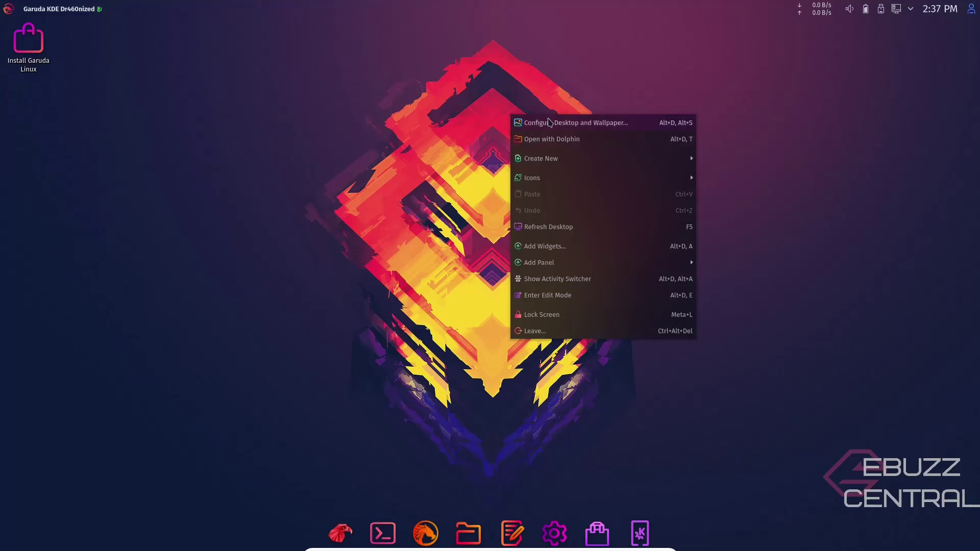
left_click(550, 123)
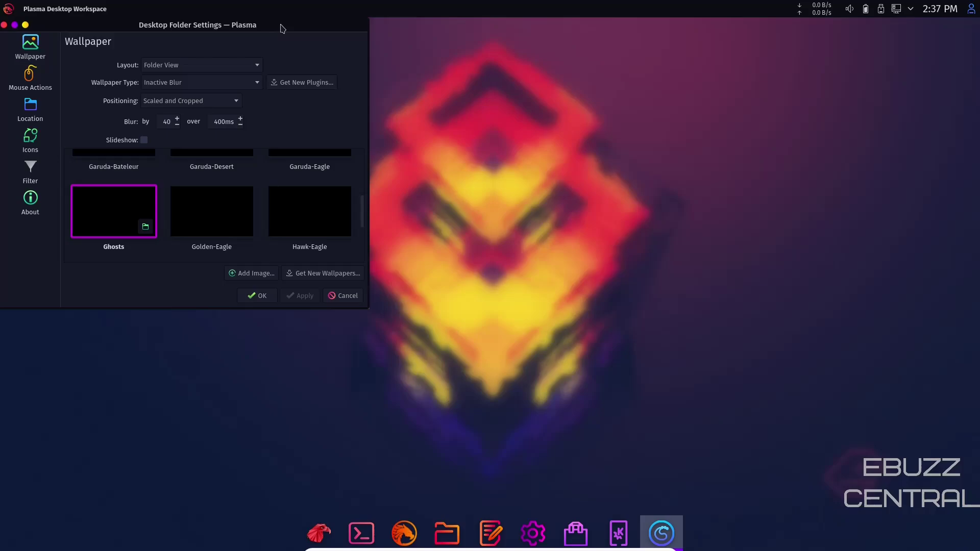
left_click_drag(282, 28, 593, 78)
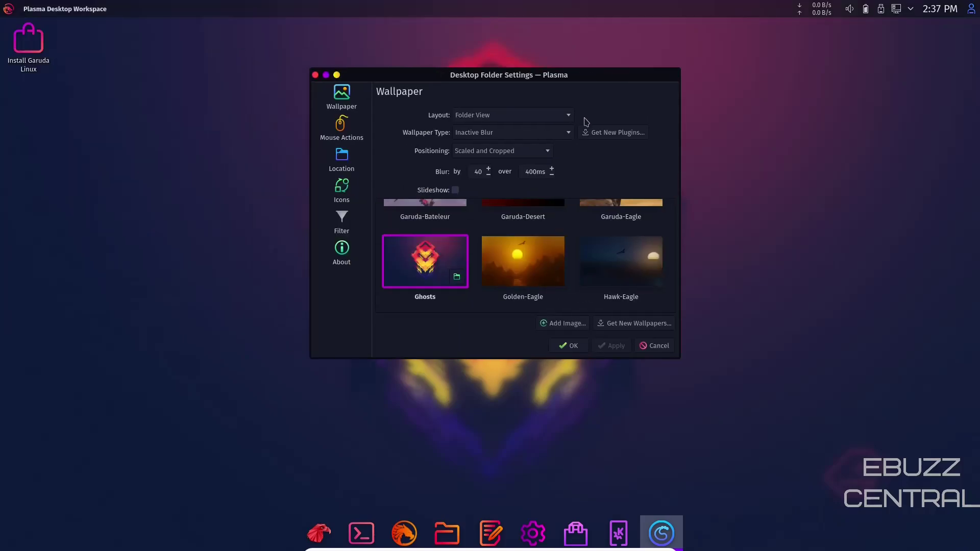
left_click(325, 75)
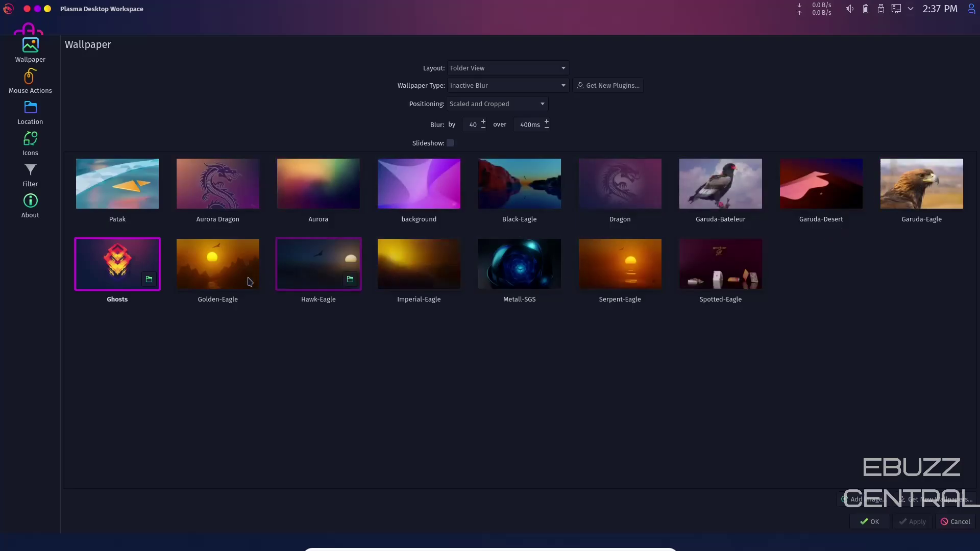
left_click(312, 266)
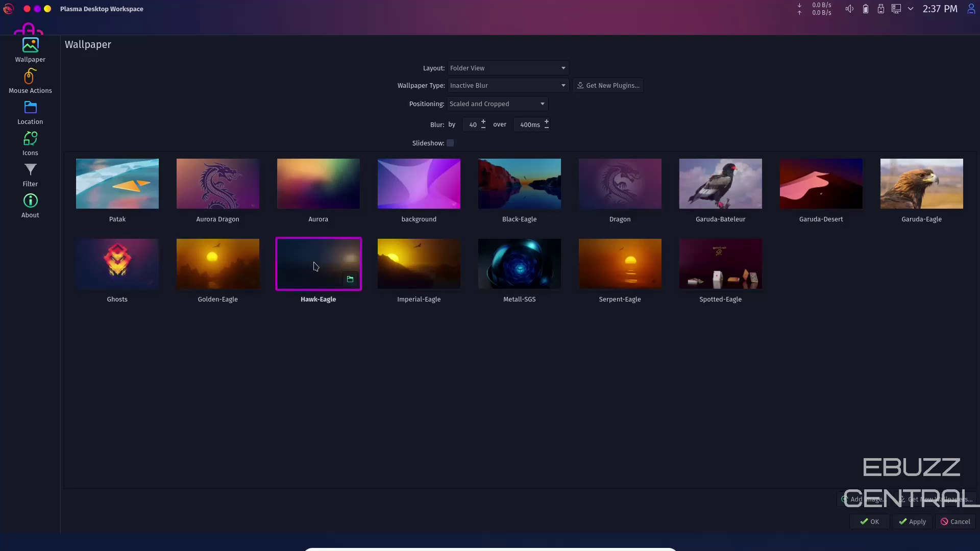
left_click(906, 523)
key("Escape")
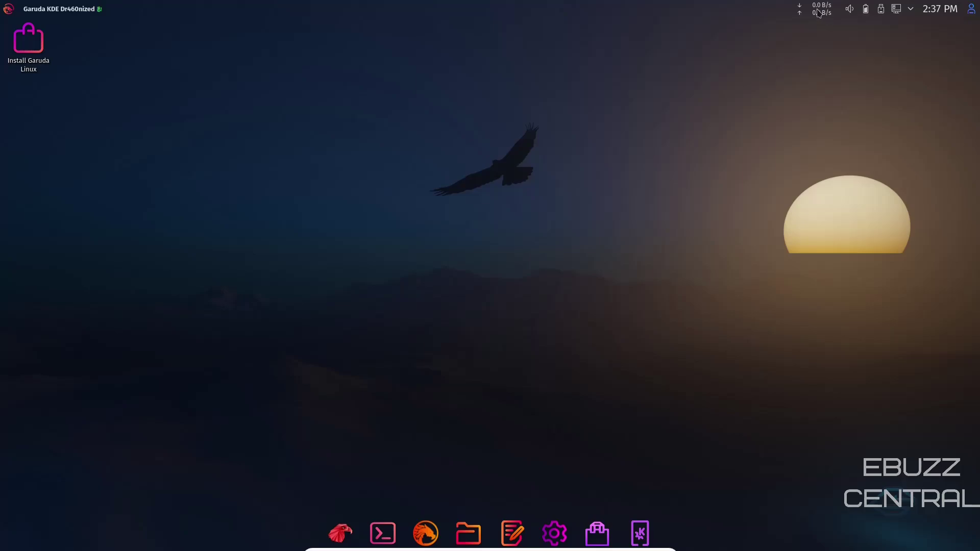
- Show the Network usage totals for enp0s3 from the panel's network speed monitor
mouse_move(818, 13)
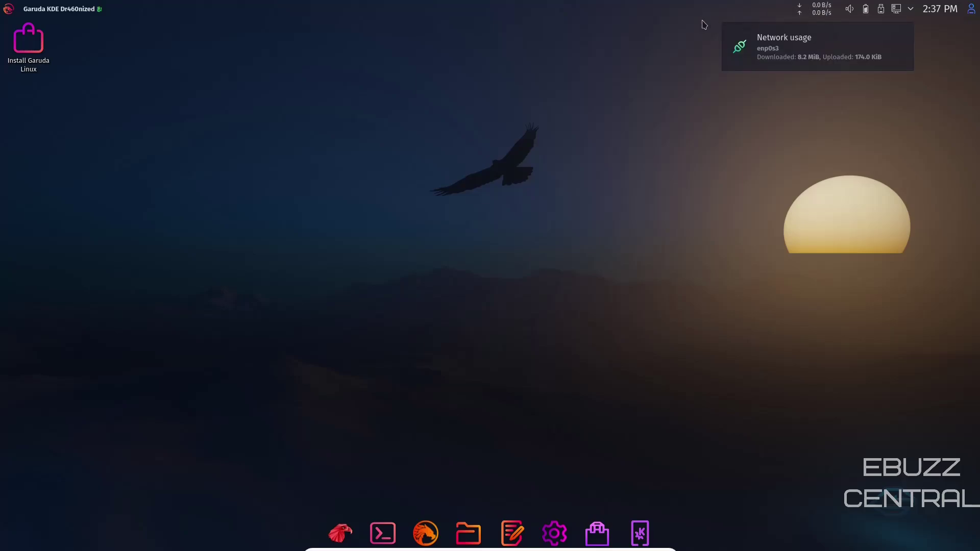
right_click(660, 6)
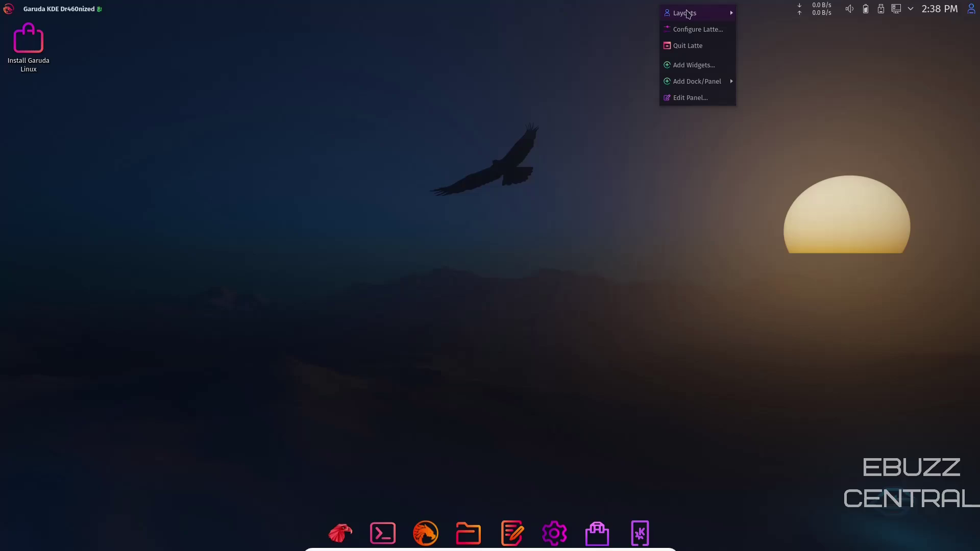
mouse_move(688, 14)
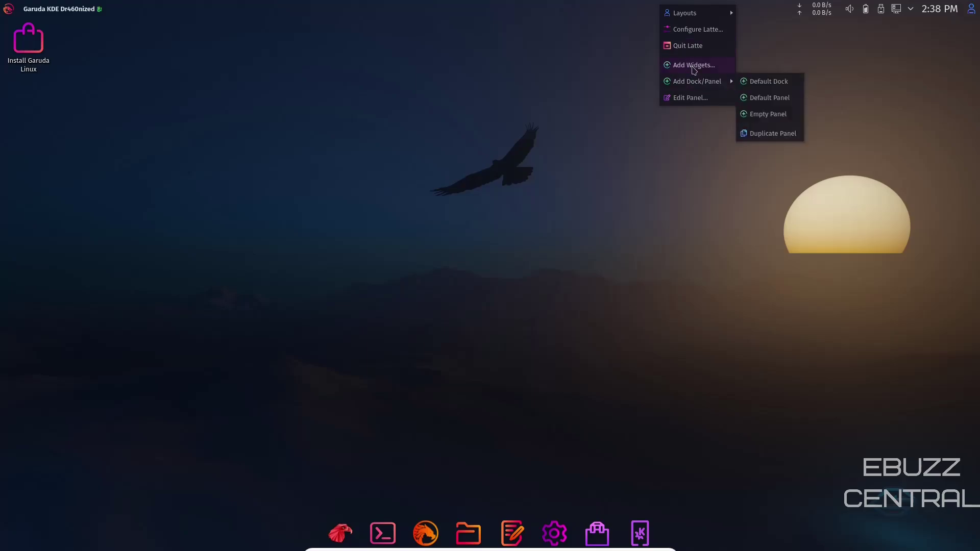
left_click(693, 66)
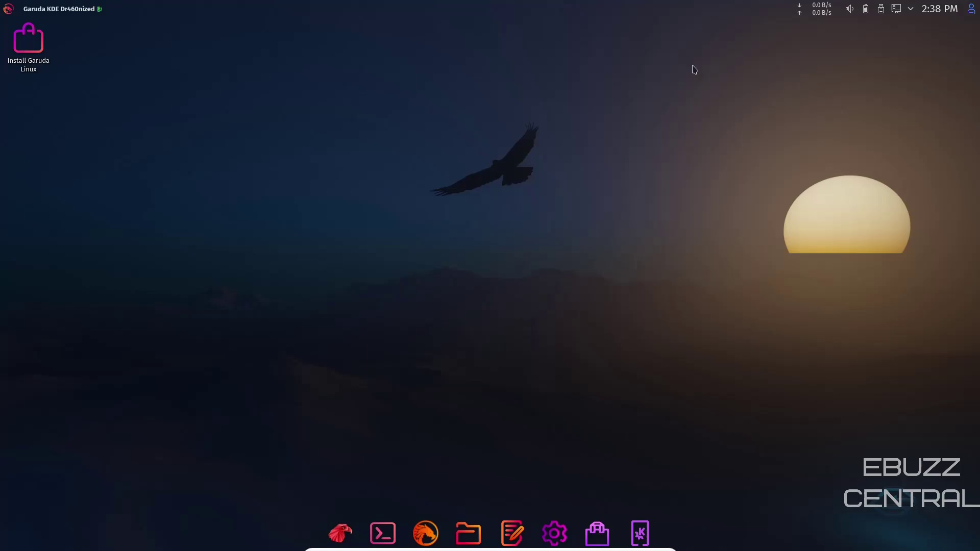
scroll(109, 214, "down", 1)
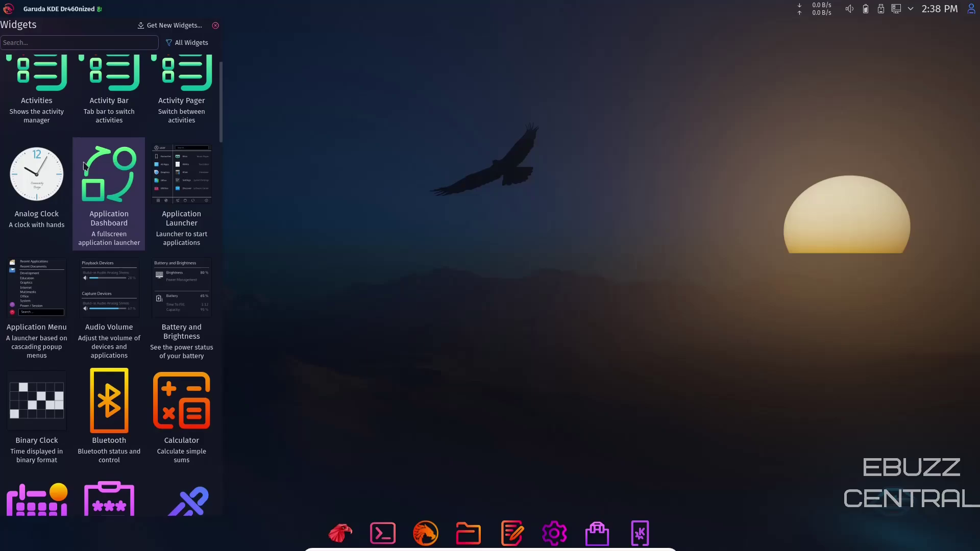
scroll(220, 110, "up", 1)
left_click_drag(222, 111, 226, 532)
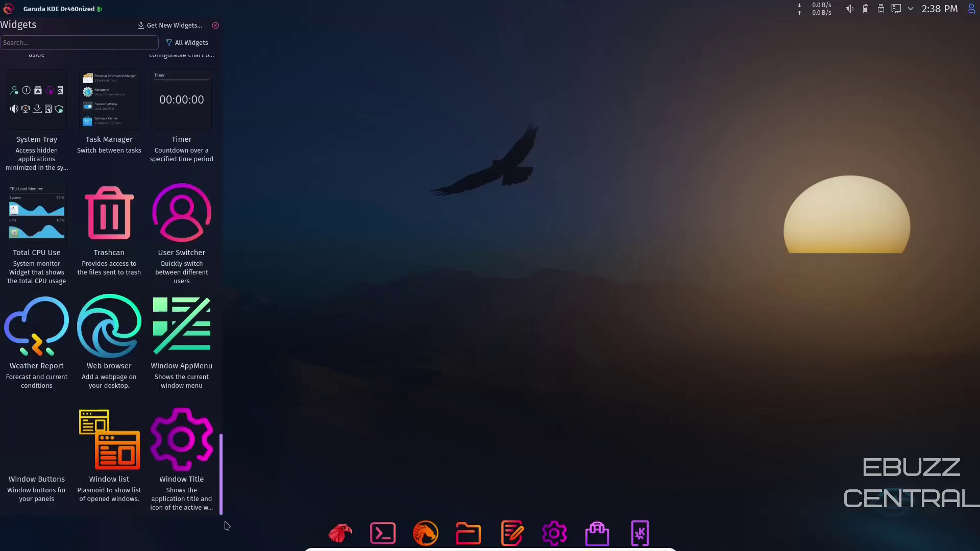
scroll(197, 291, "up", 15)
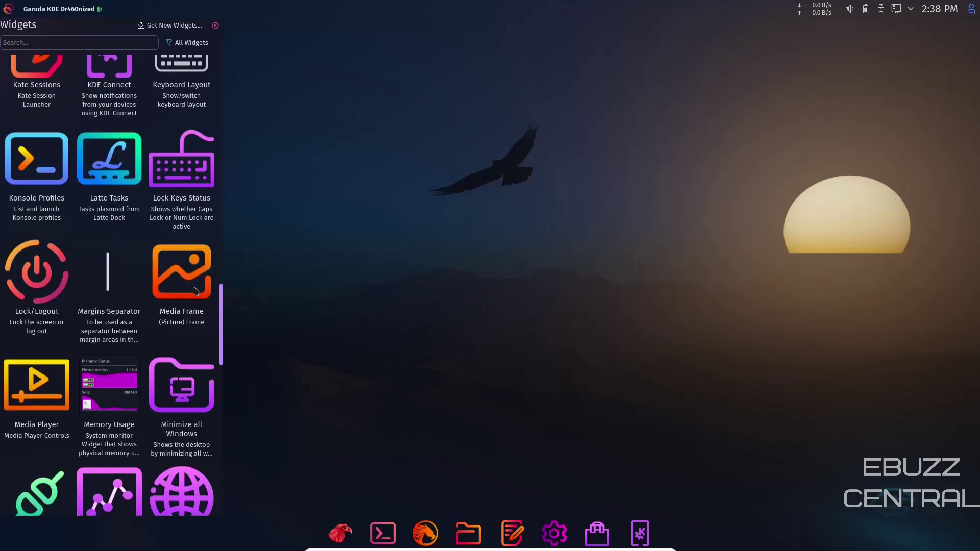
scroll(196, 292, "up", 10)
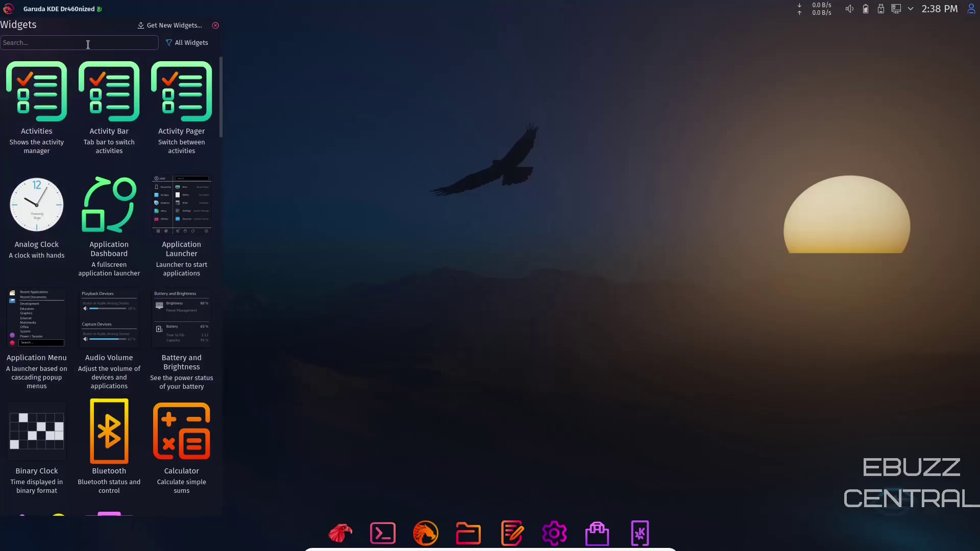
left_click(168, 27)
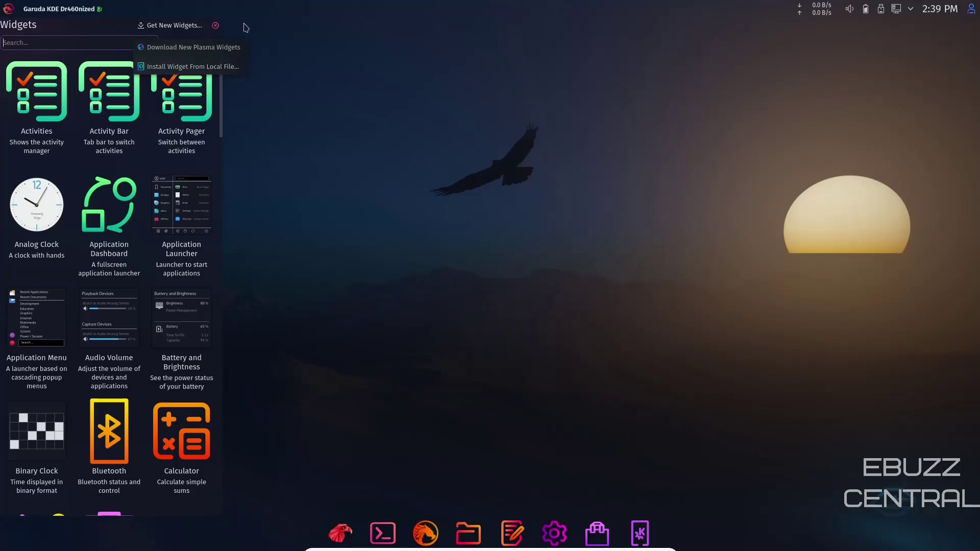
left_click(216, 25)
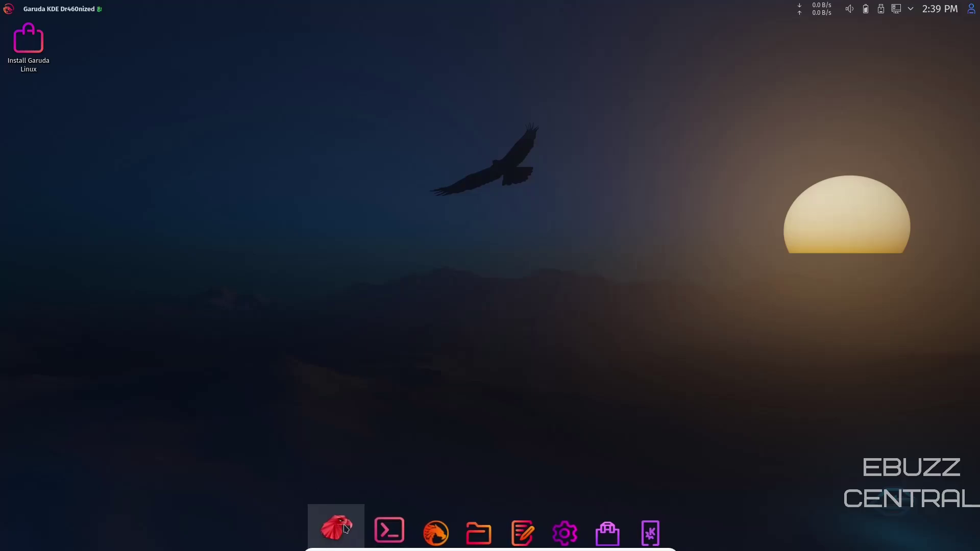
left_click(384, 528)
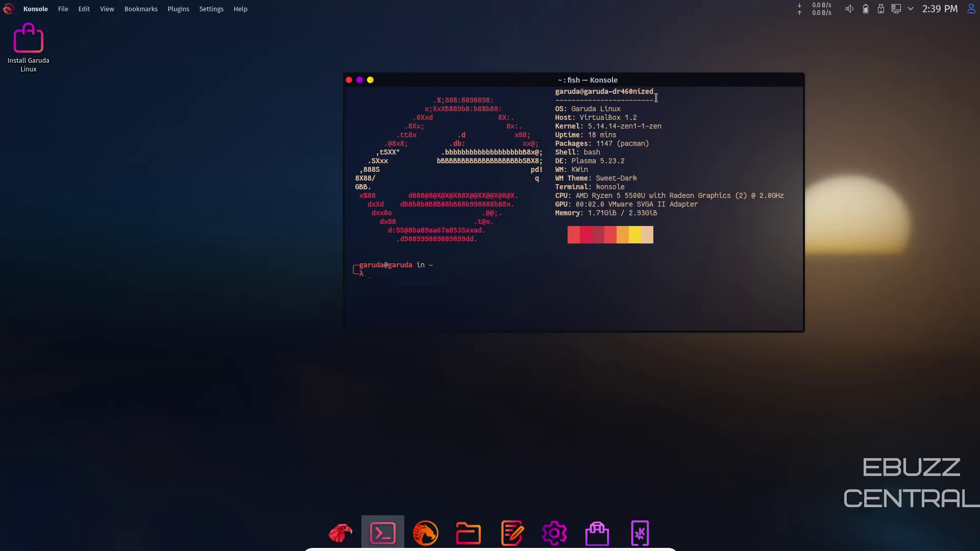
type("htop")
key("Return")
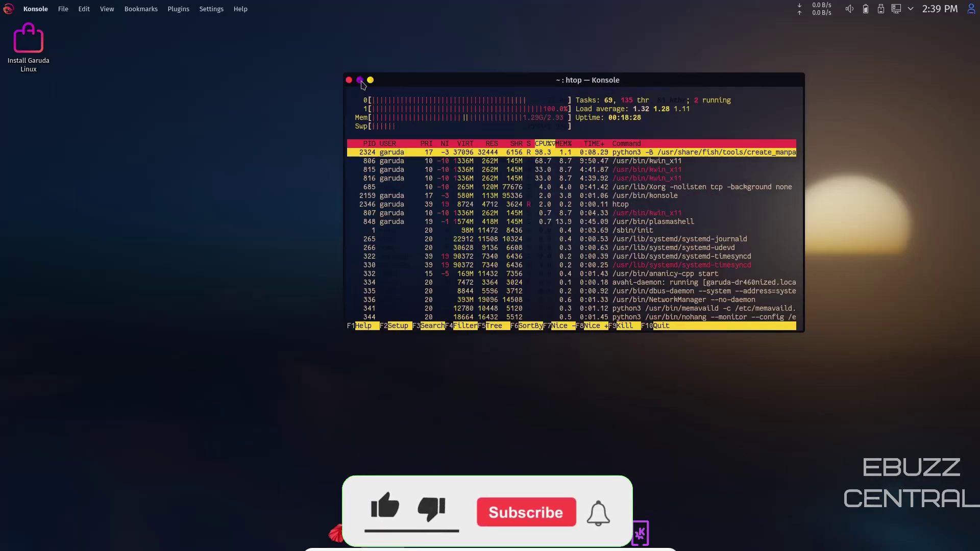
left_click(360, 80)
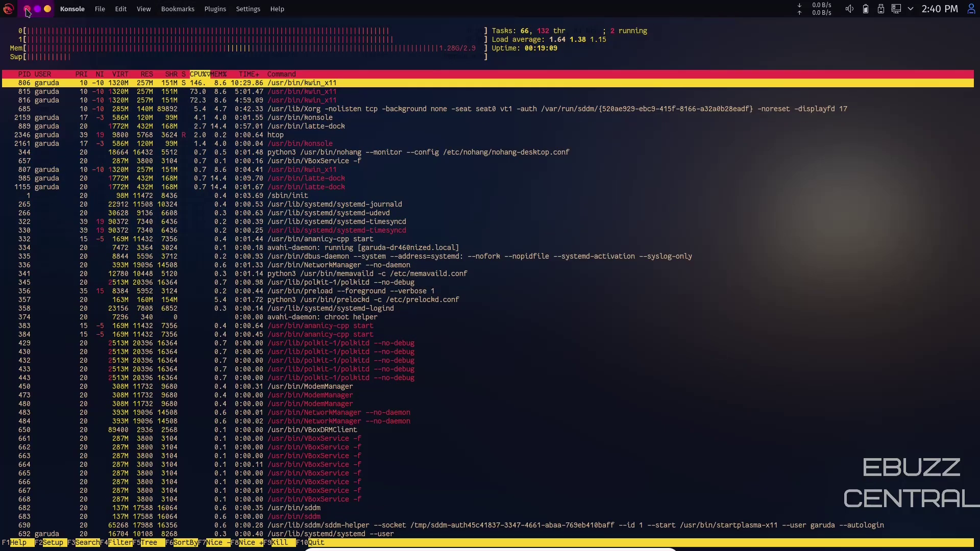
left_click(26, 9)
left_click(425, 522)
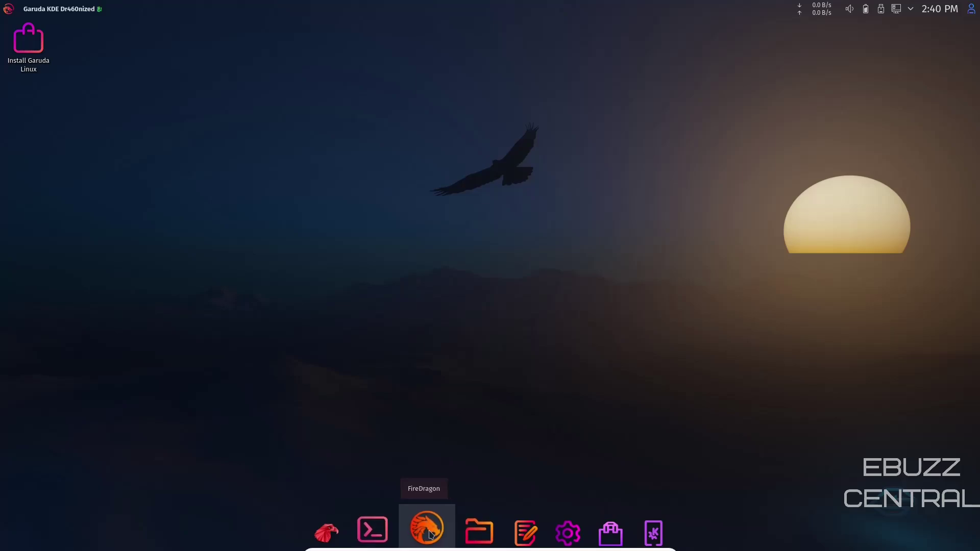
- Open Dolphin maximized and hide the Recent and Search For sections in Places
left_click(470, 529)
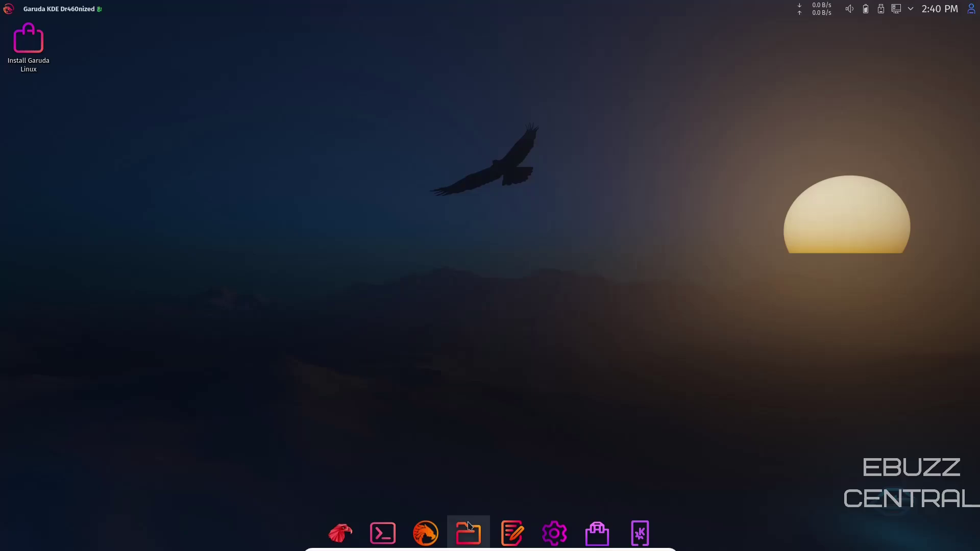
left_click(14, 25)
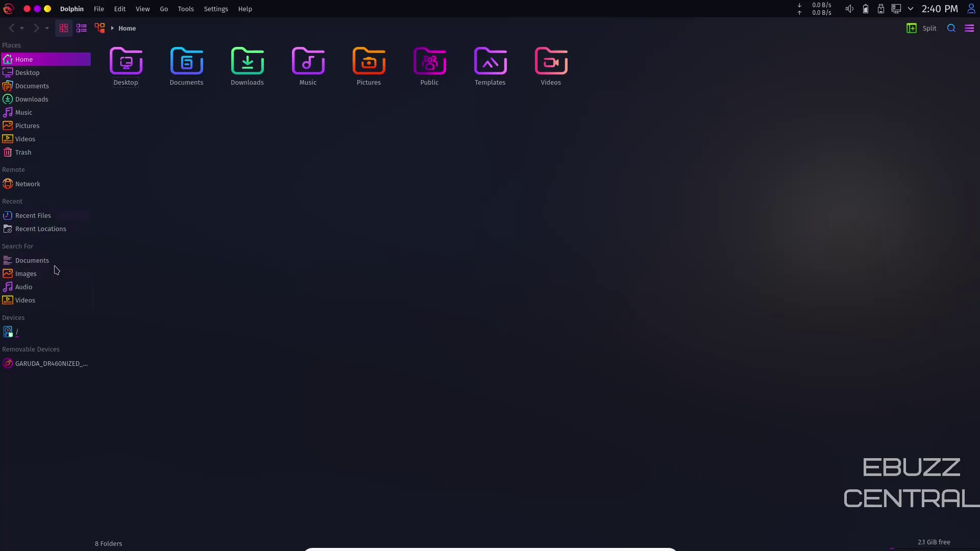
right_click(14, 203)
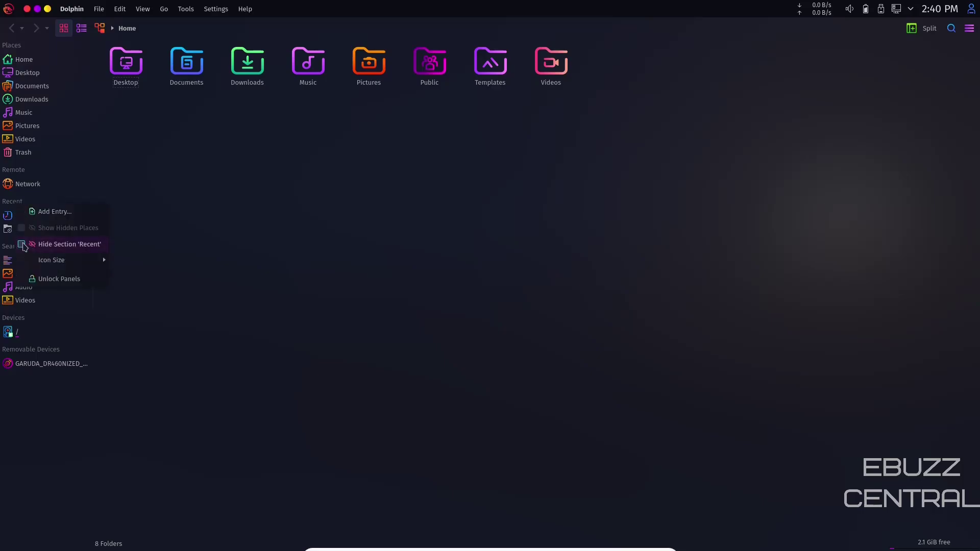
left_click(24, 247)
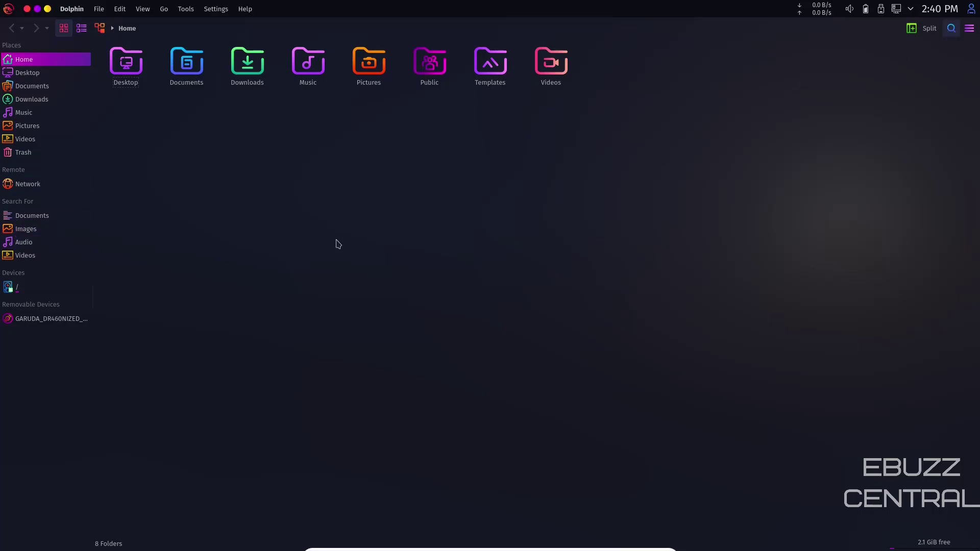
right_click(14, 205)
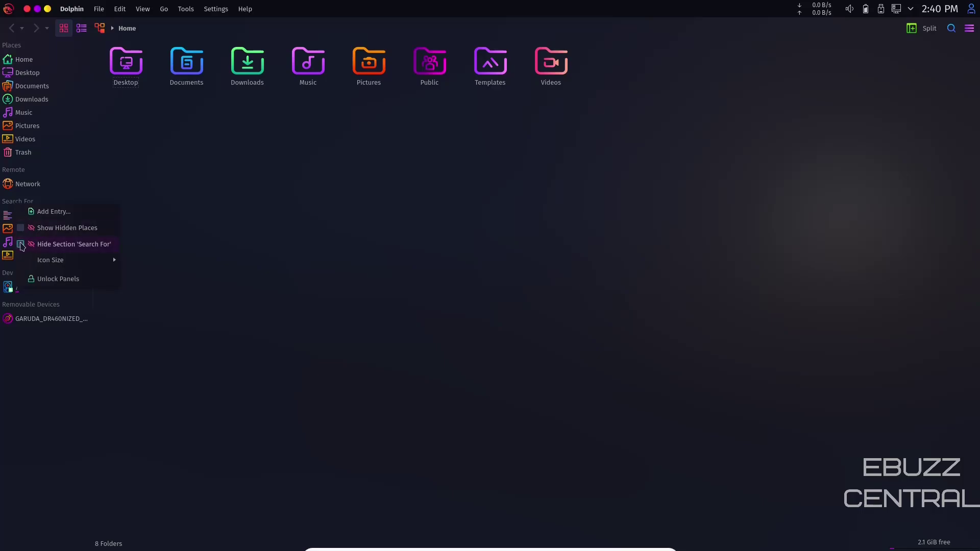
left_click(22, 245)
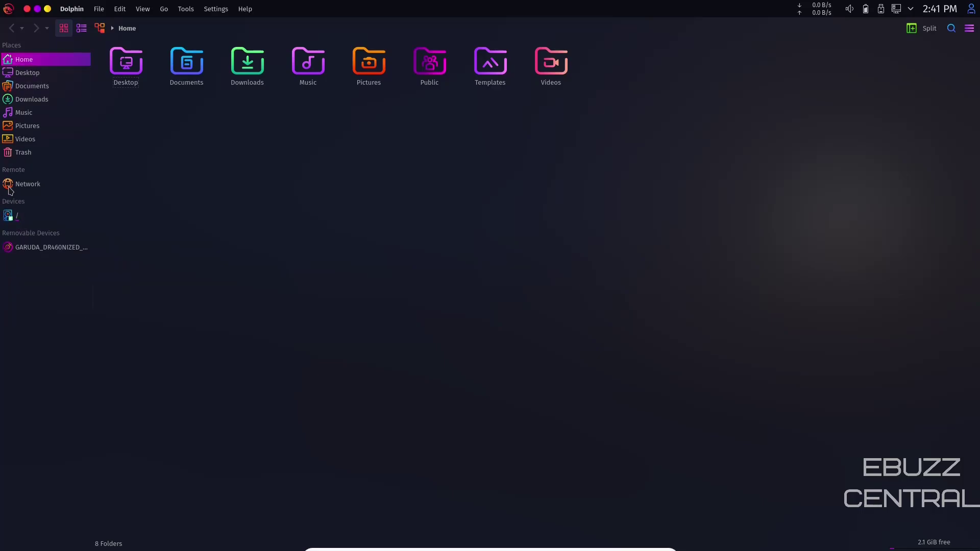
- Set the Places panel icon size to Large (32x32)
right_click(41, 400)
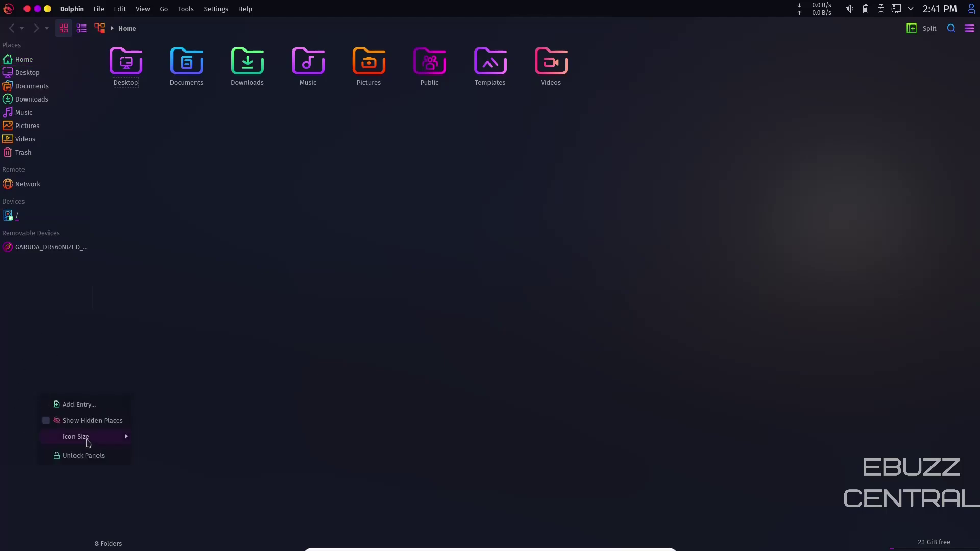
mouse_move(88, 442)
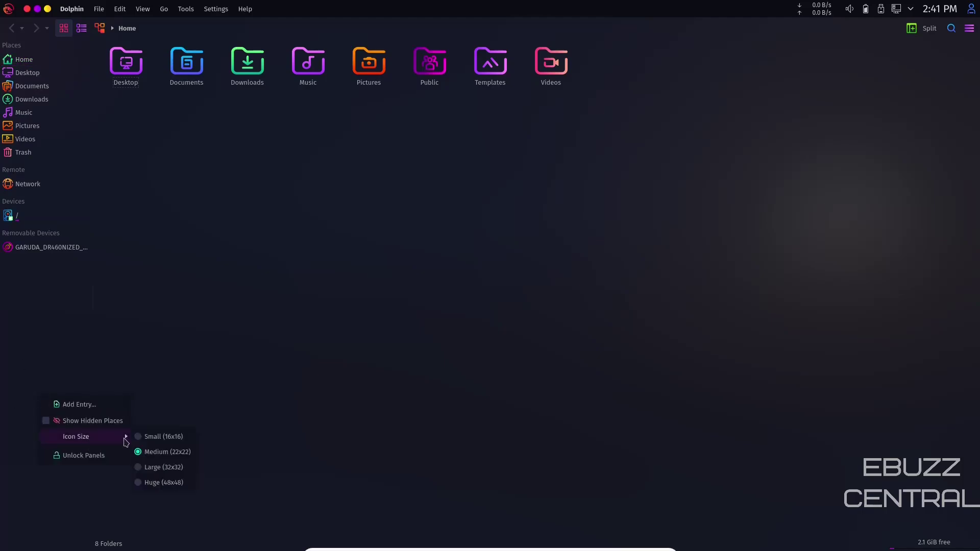
left_click(151, 469)
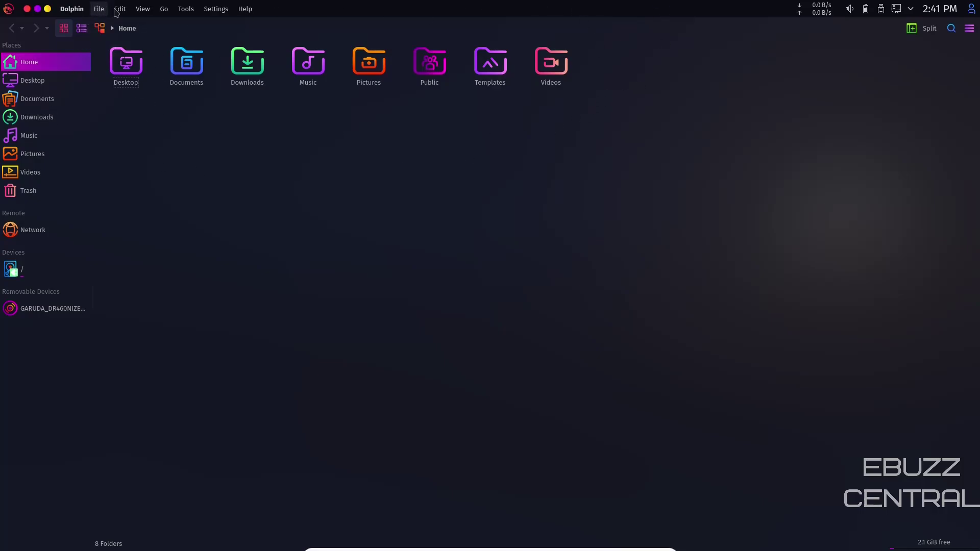
left_click(925, 32)
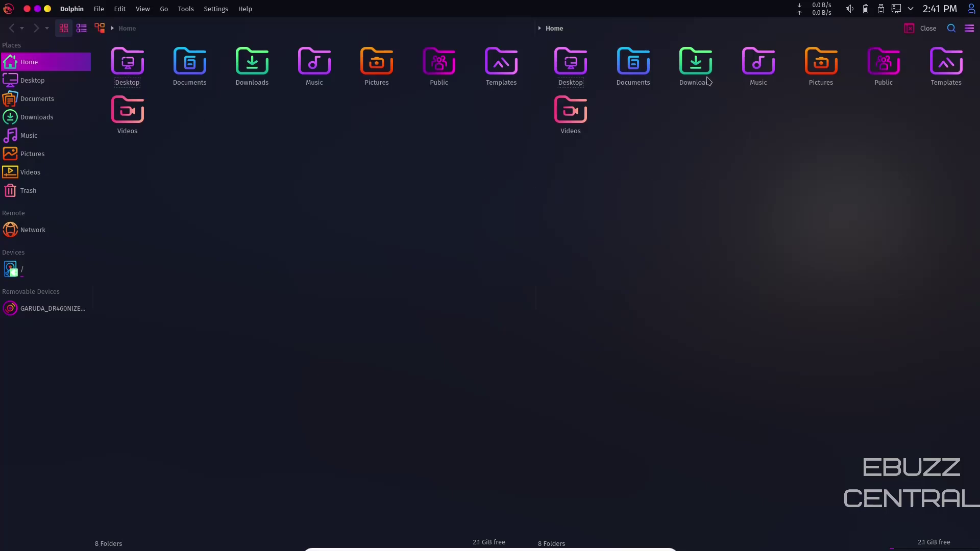
mouse_move(698, 72)
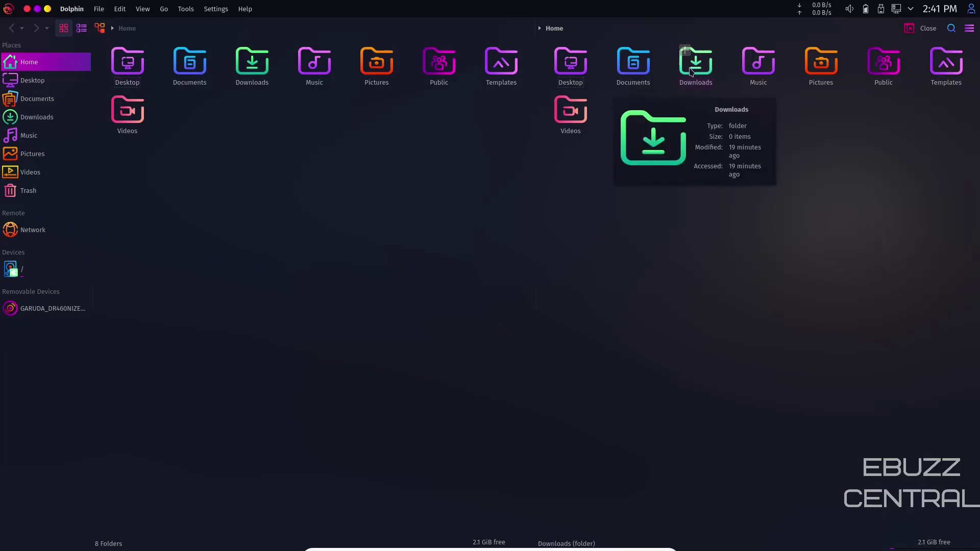
left_click(702, 66)
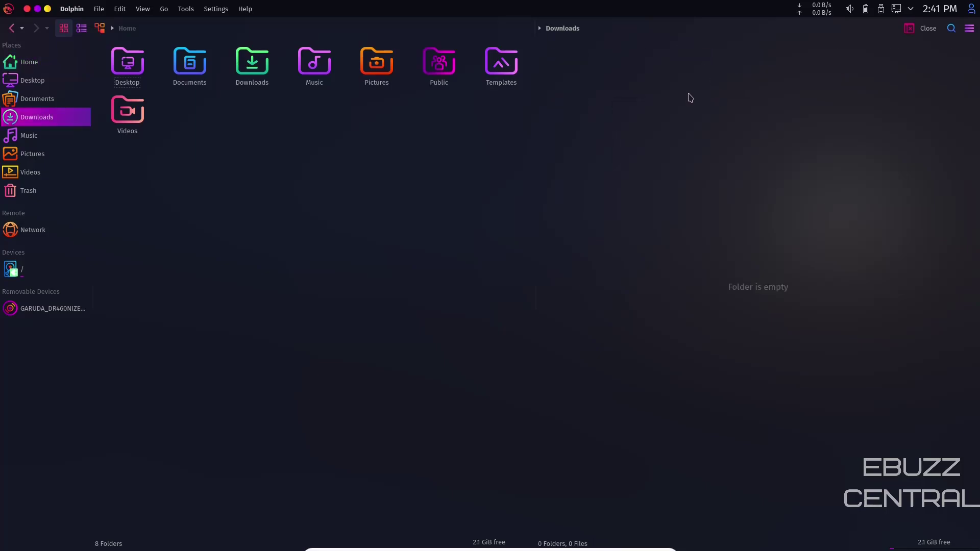
left_click(925, 28)
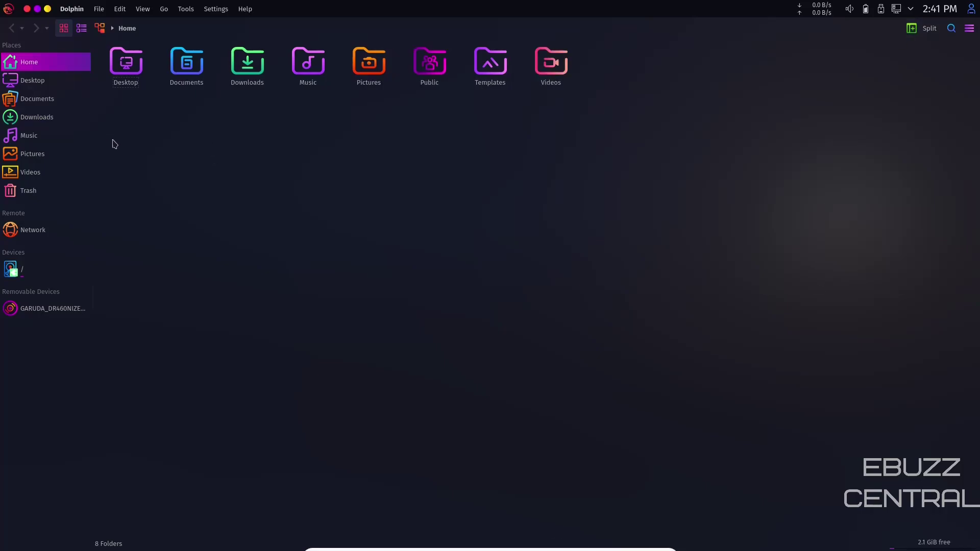
- Close Dolphin, then set clicking files or folders to 'Selects them' in System Settings and apply
left_click(37, 9)
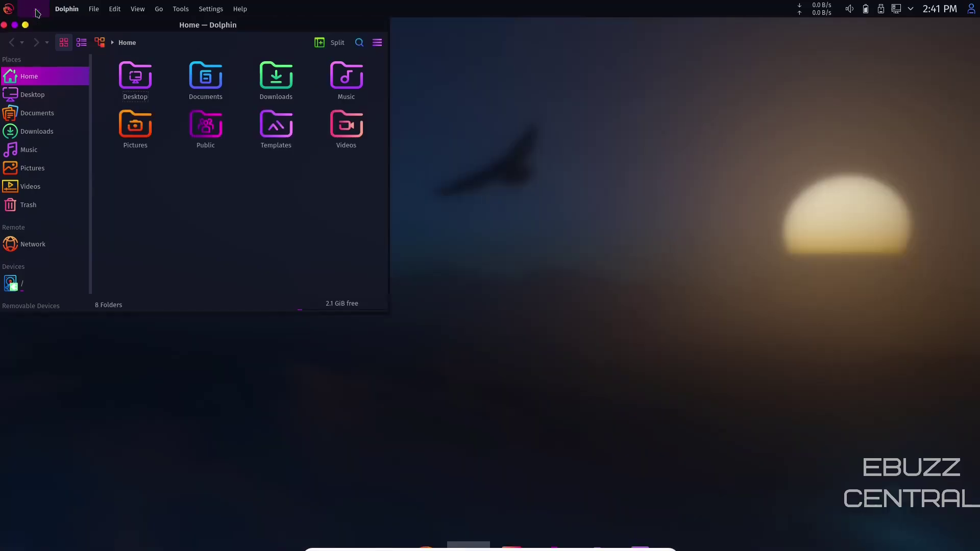
left_click(4, 25)
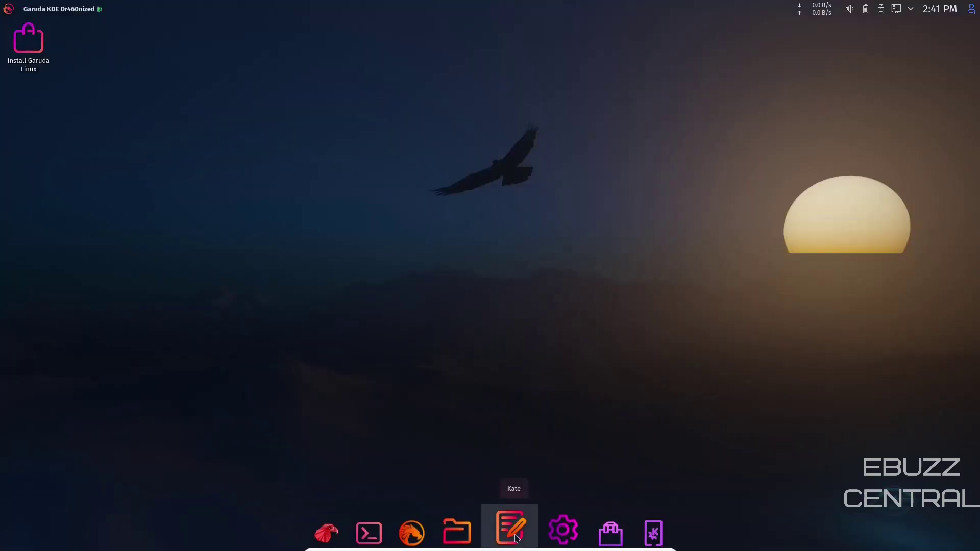
left_click(560, 530)
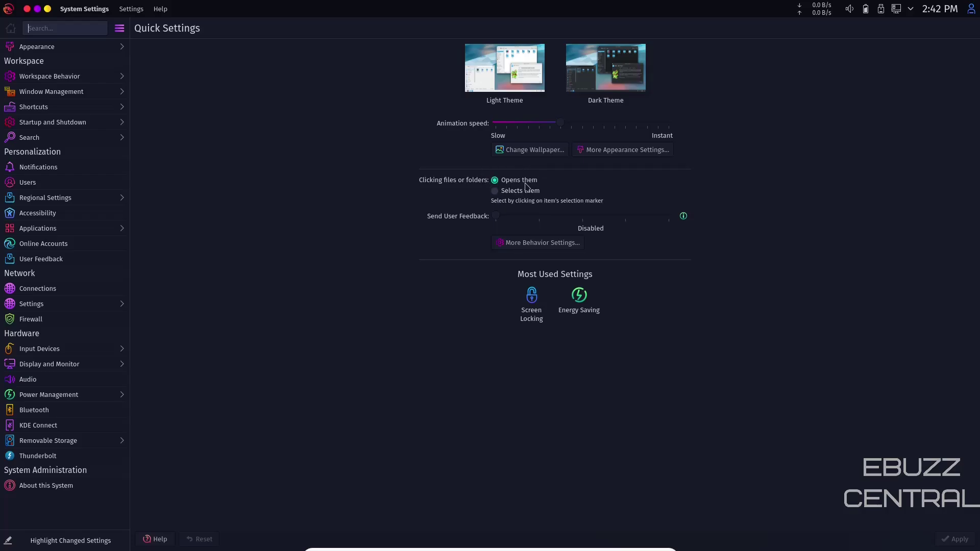
left_click(495, 191)
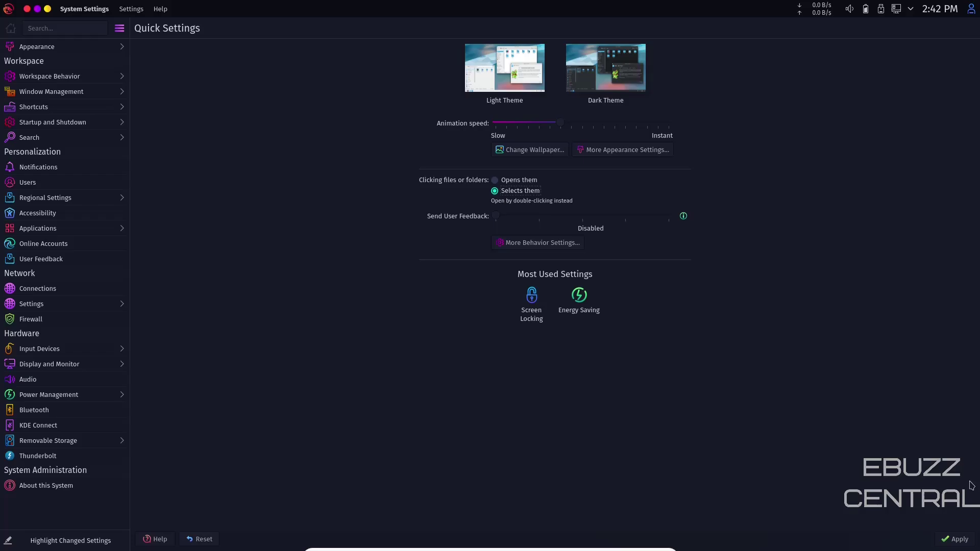
left_click(950, 545)
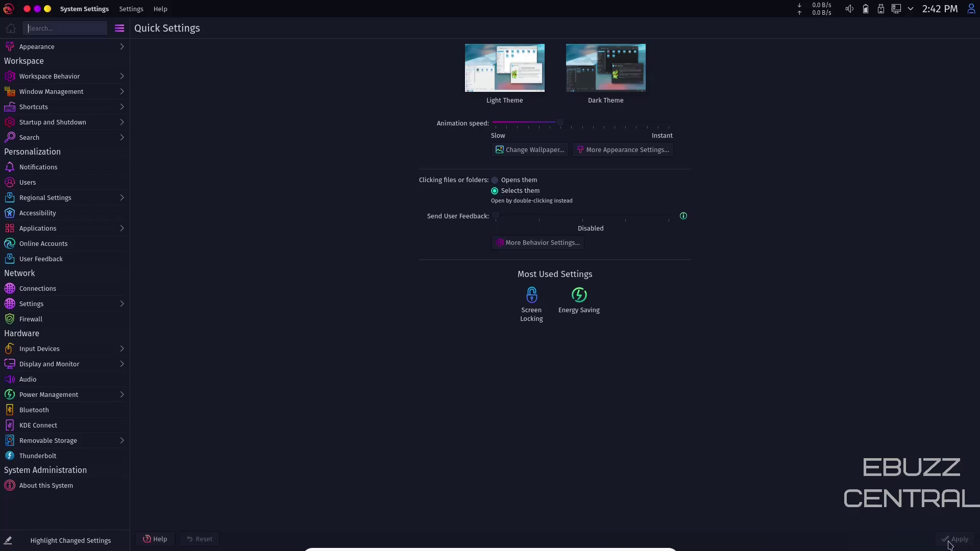
- Browse downloadable global themes sorted by Highest Rated, then apply the Sweet global theme
left_click(51, 49)
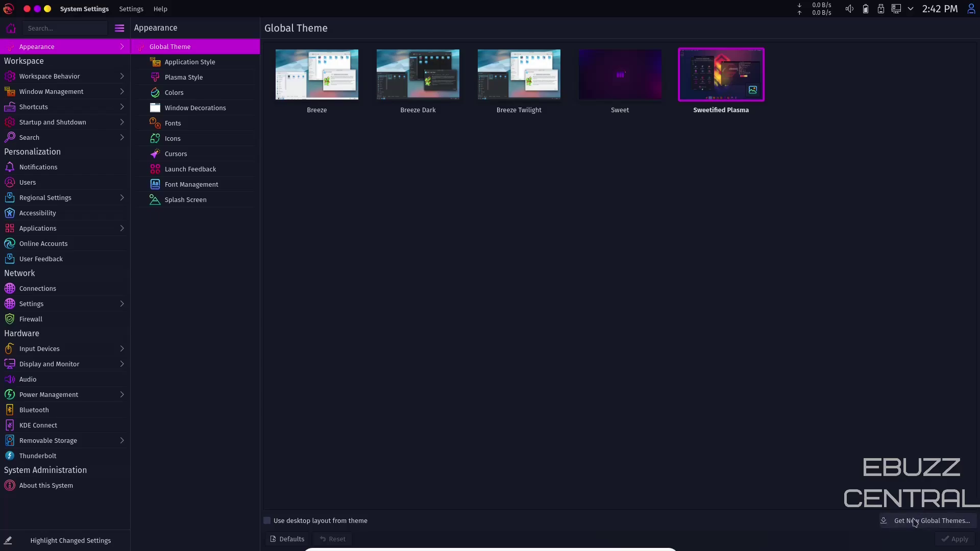
left_click(915, 523)
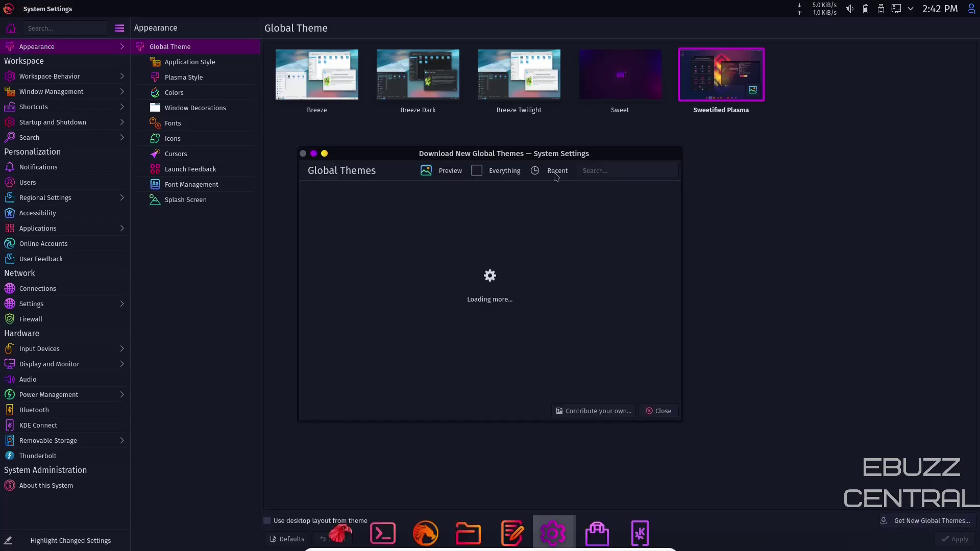
left_click(554, 171)
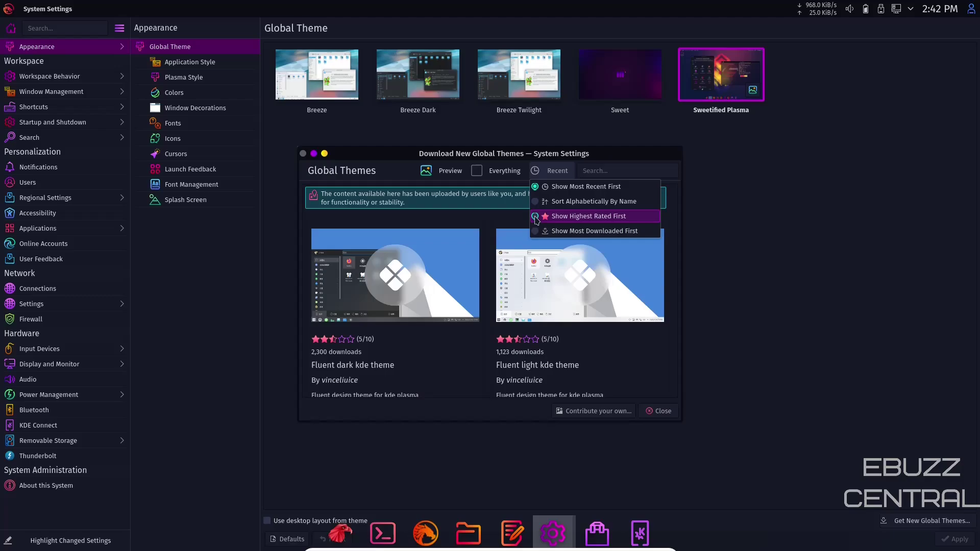
left_click(536, 219)
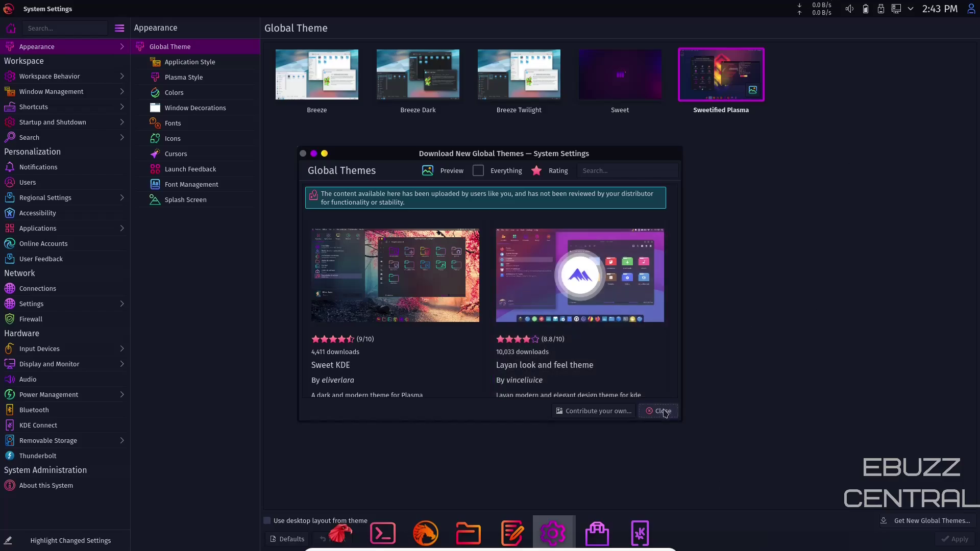
left_click(664, 412)
left_click(625, 90)
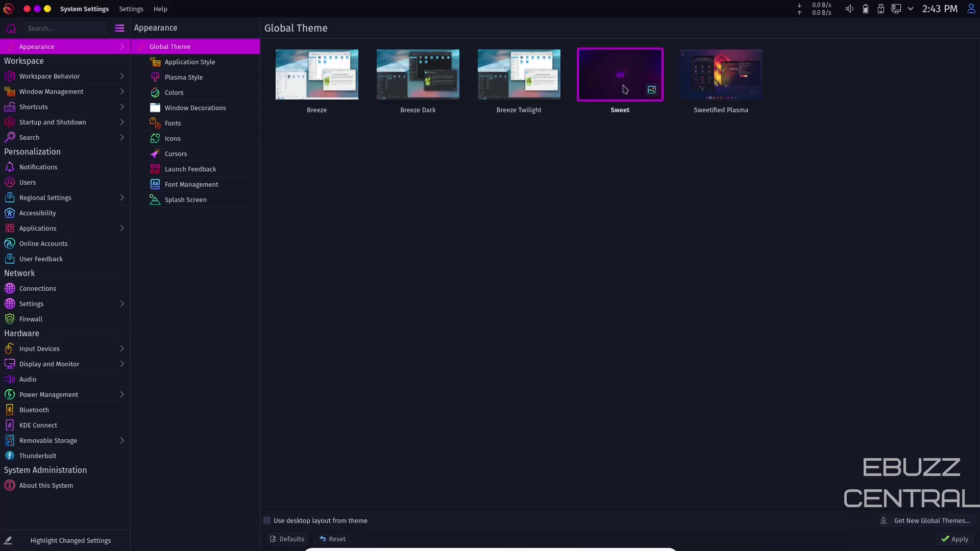
left_click(960, 539)
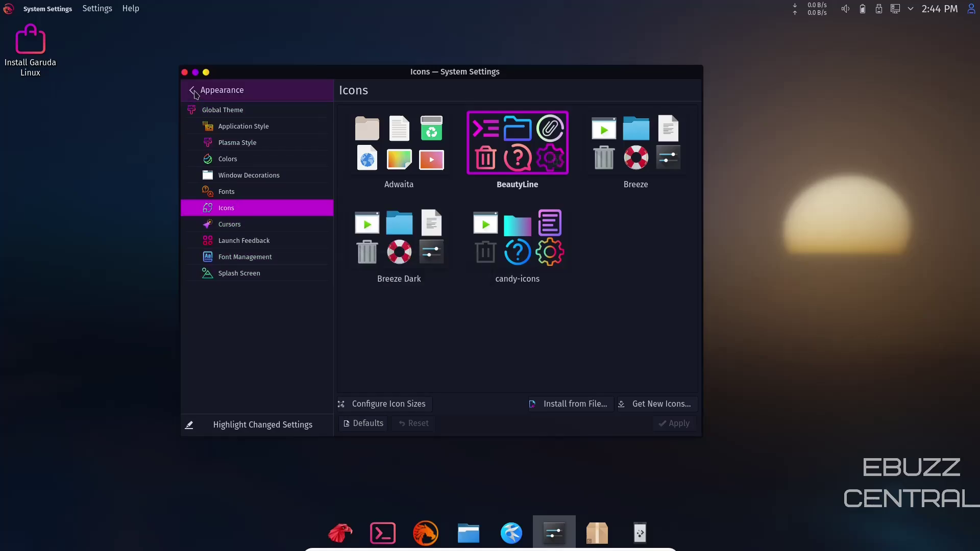
- Return the sidebar to the top-level categories and scroll through Workspace, Personalization, Network and Hardware
left_click(198, 92)
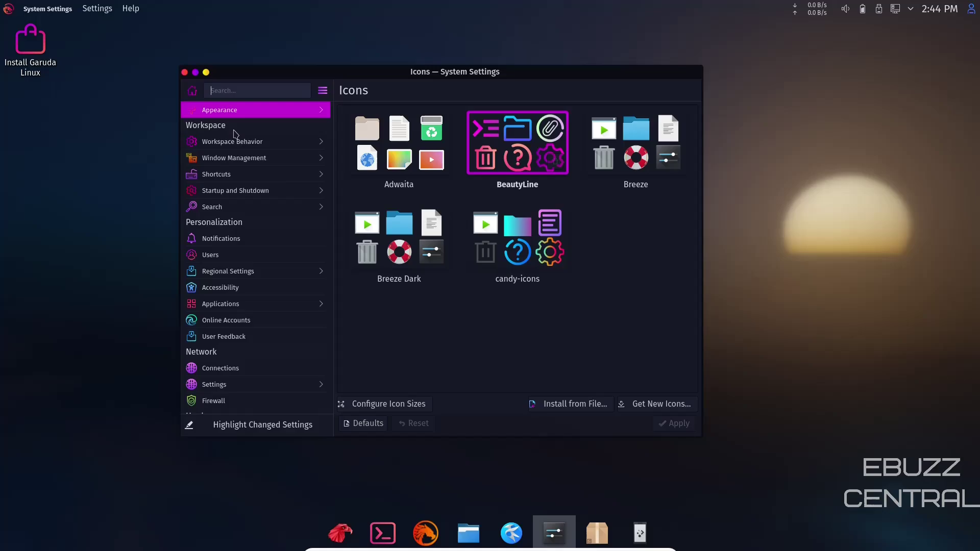
mouse_move(276, 138)
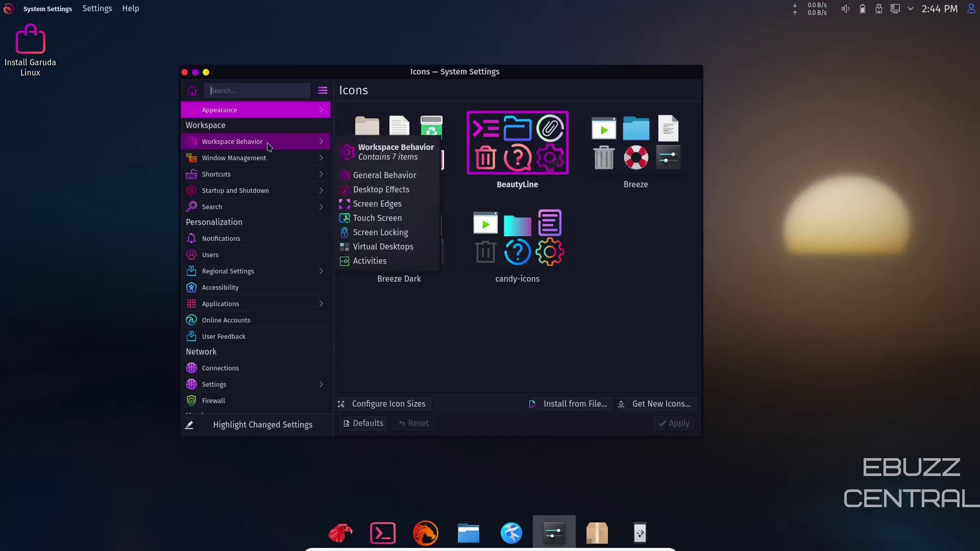
scroll(252, 196, "down", 1)
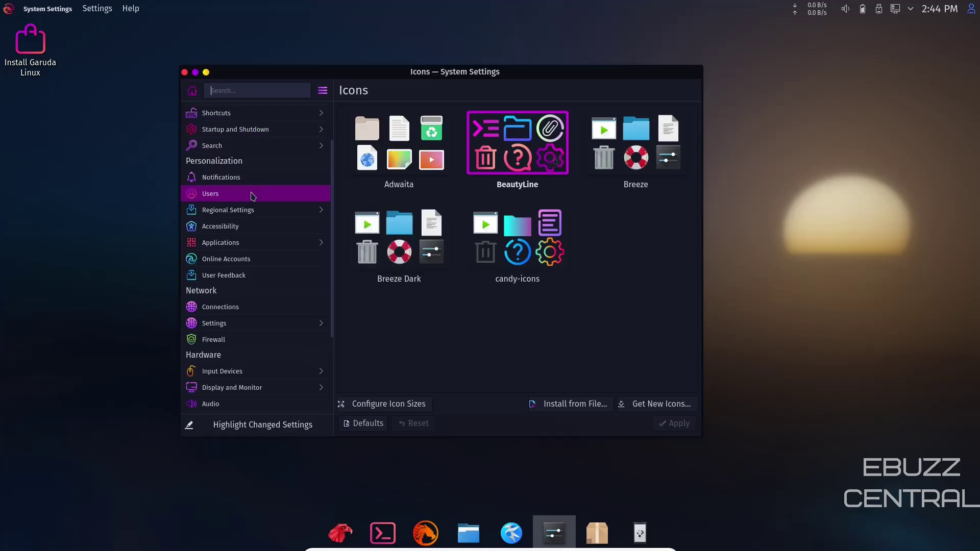
scroll(253, 196, "down", 1)
scroll(261, 196, "down", 1)
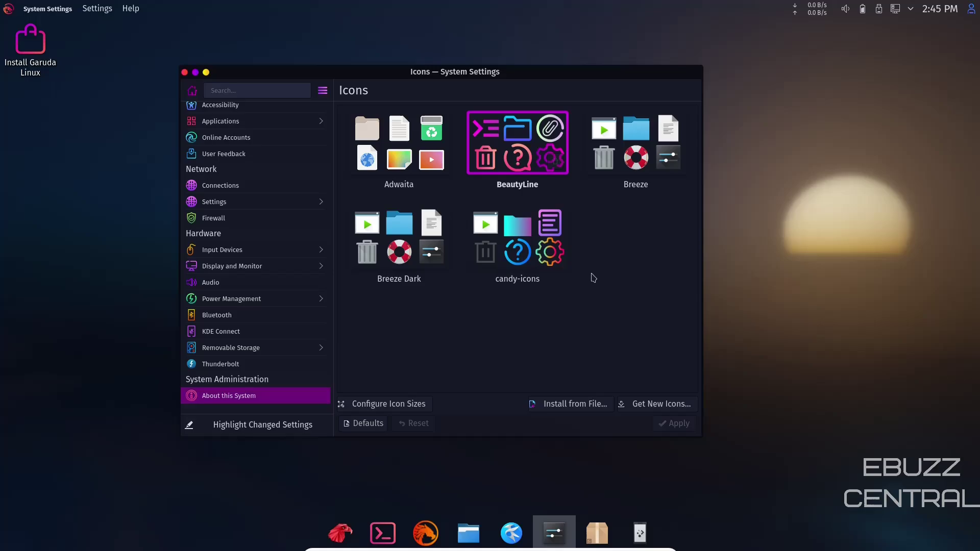
- Close System Settings and launch KDE Connect from the dock to search for nearby devices
left_click(185, 73)
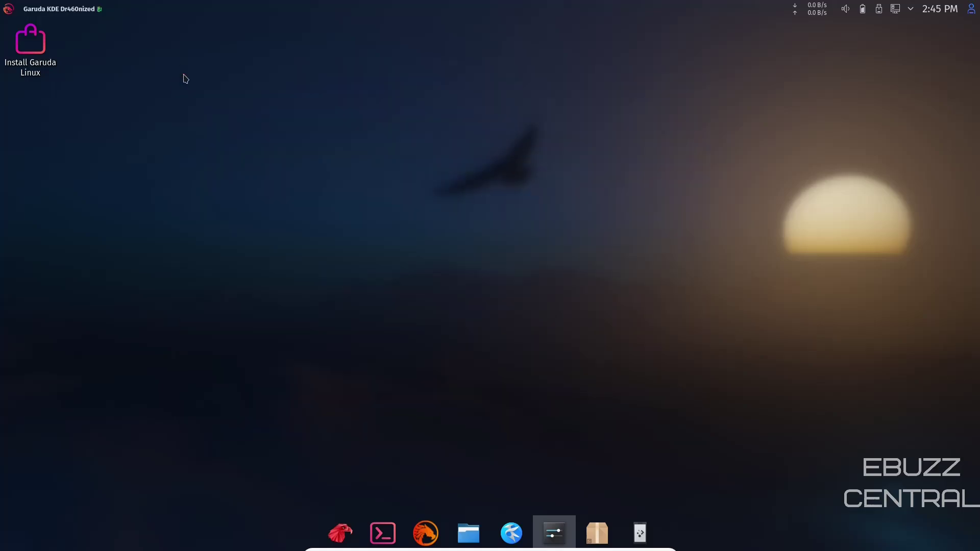
left_click(643, 531)
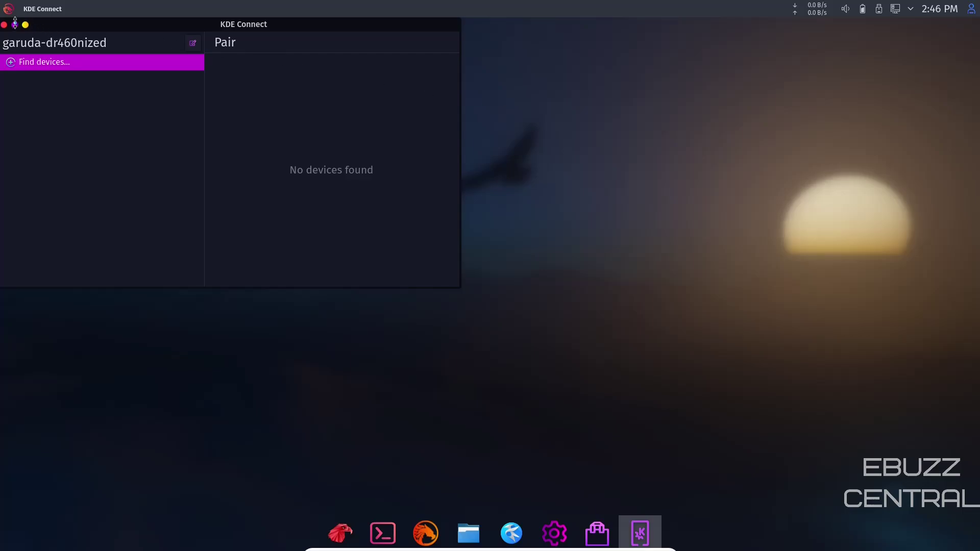
left_click(5, 26)
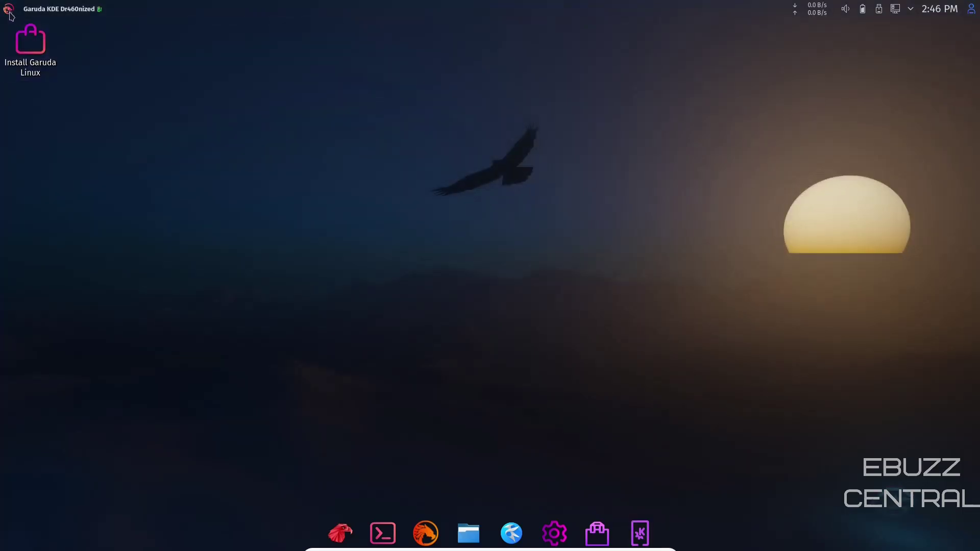
left_click(8, 11)
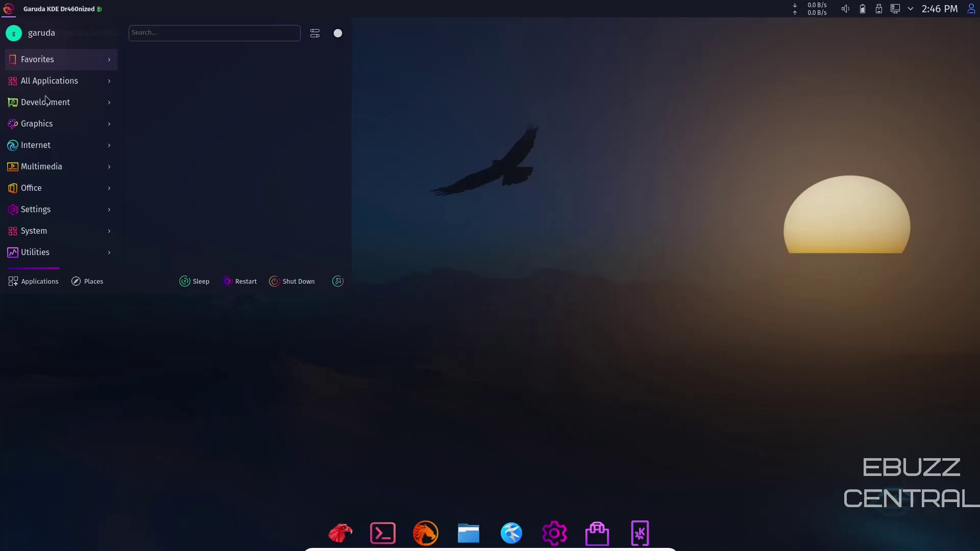
mouse_move(49, 108)
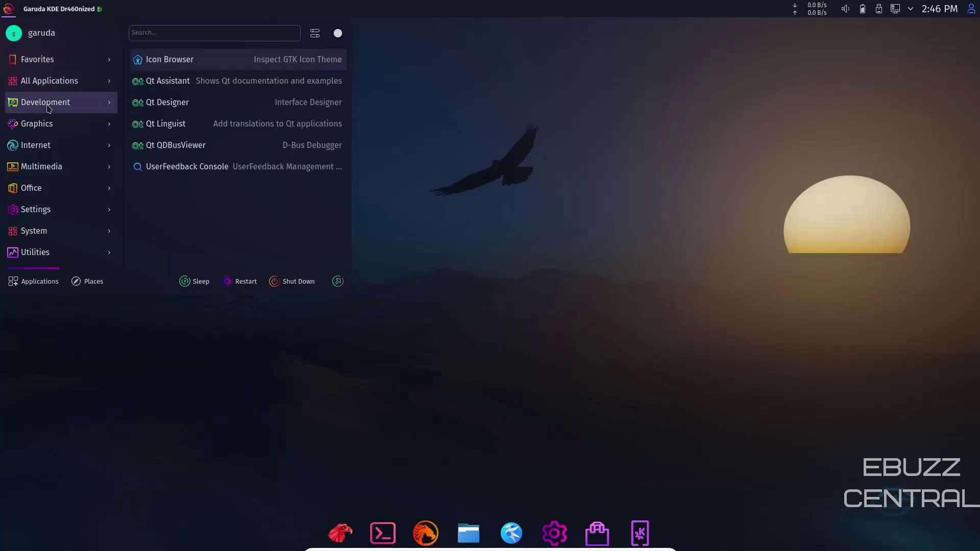
mouse_move(46, 127)
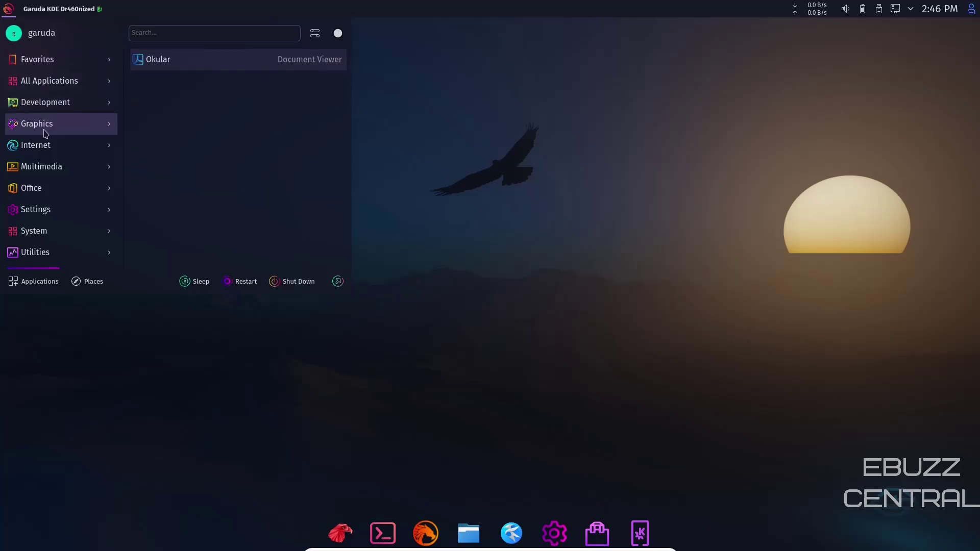
mouse_move(45, 149)
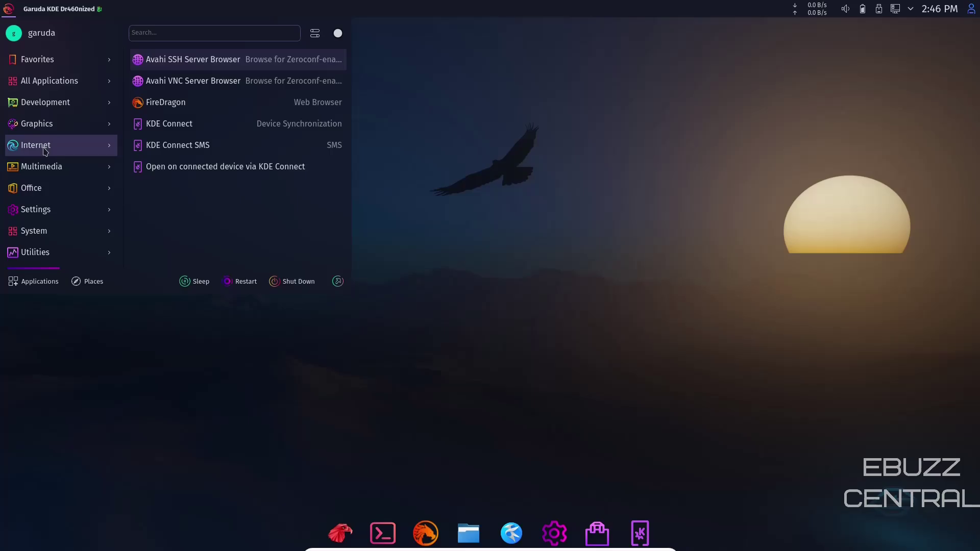
mouse_move(46, 174)
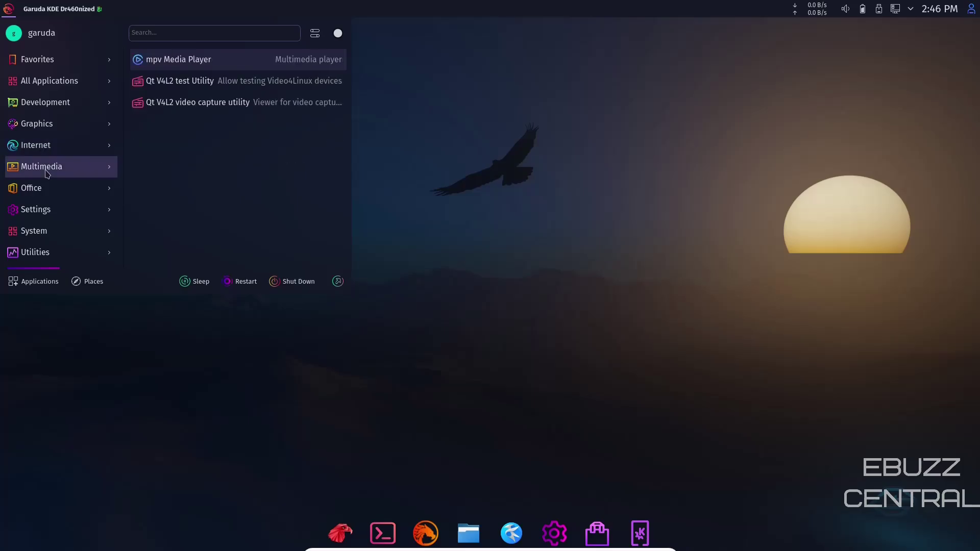
mouse_move(41, 193)
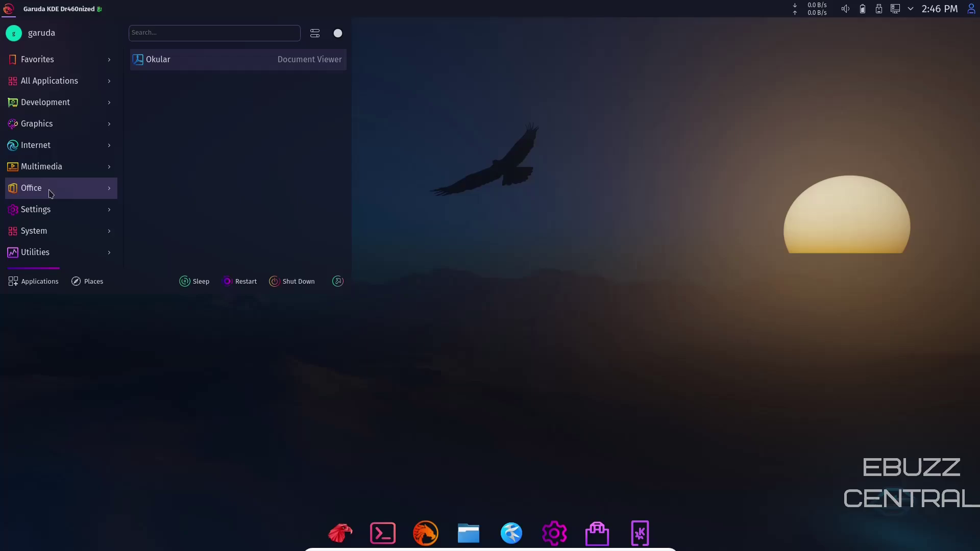
mouse_move(38, 215)
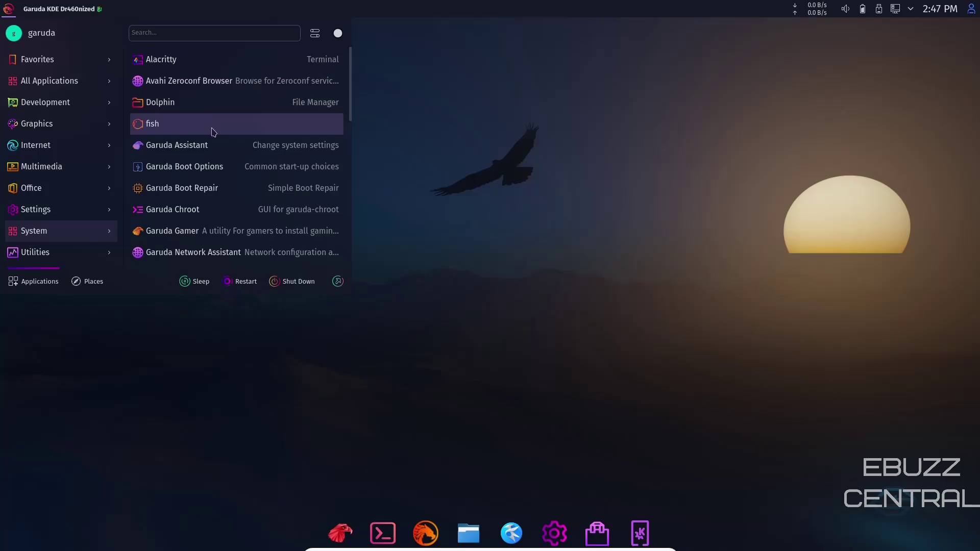
scroll(213, 127, "down", 3)
scroll(227, 138, "down", 1)
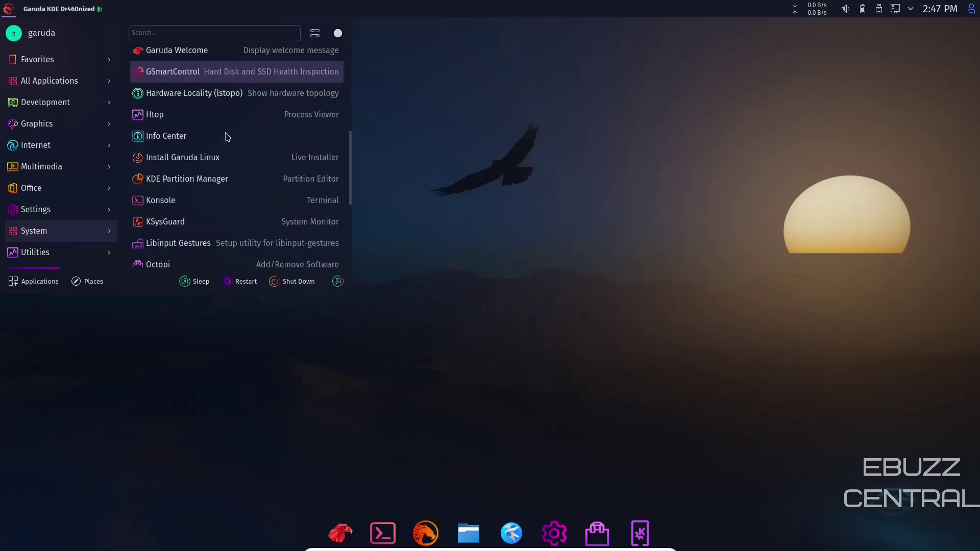
scroll(231, 133, "down", 4)
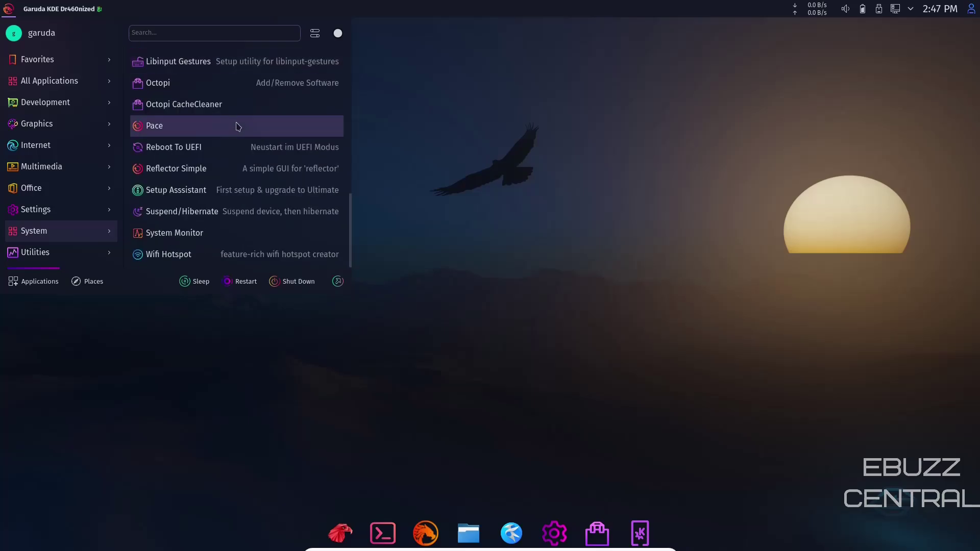
left_click(21, 256)
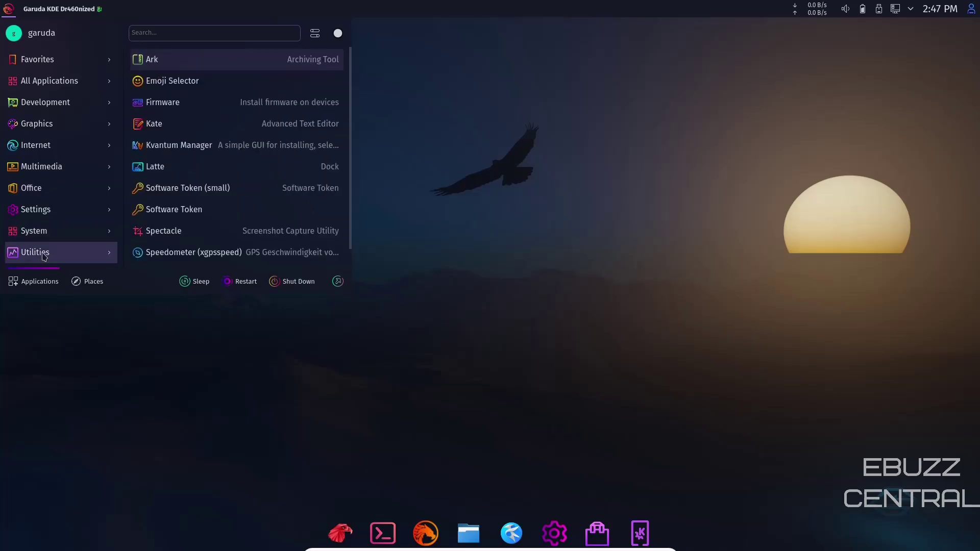
scroll(234, 153, "down", 1)
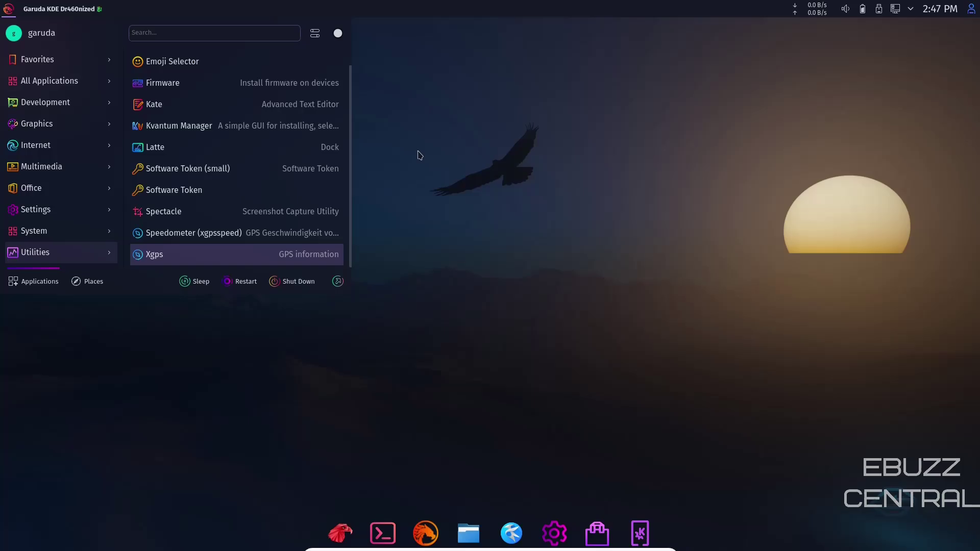
left_click(391, 132)
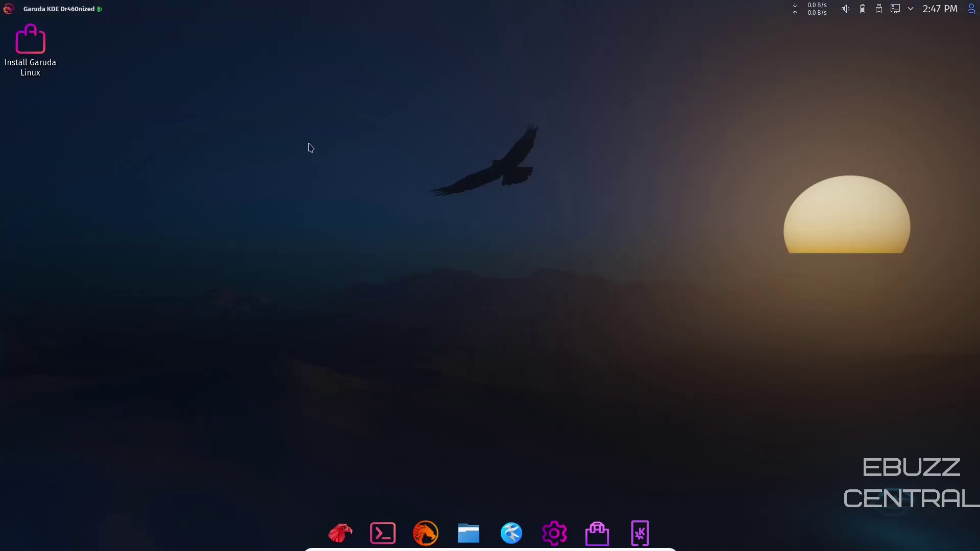